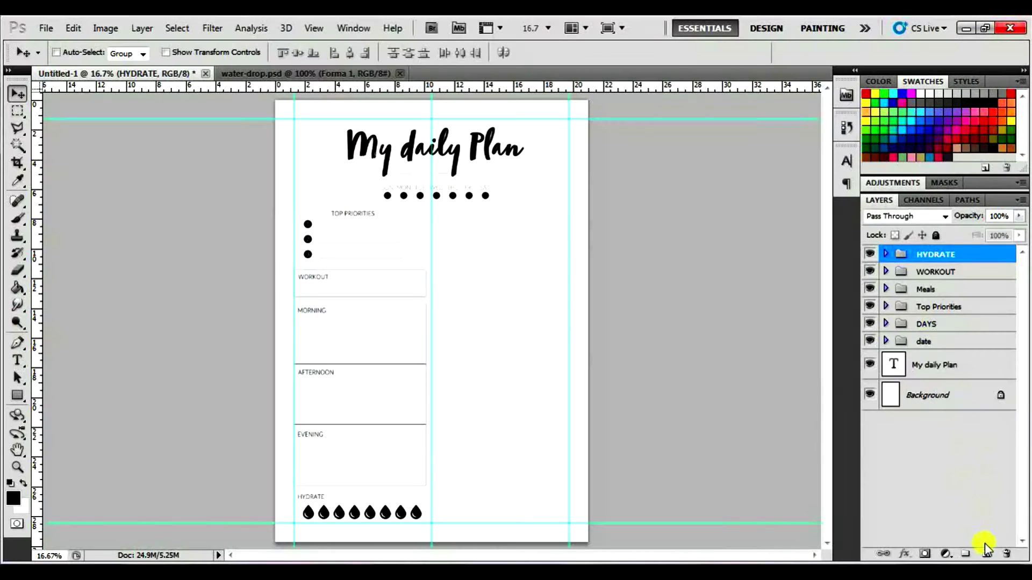
# - On a new layer, draw a rectangle box below the weekday dots, reaching the right margin guide
pyautogui.click(986, 553)
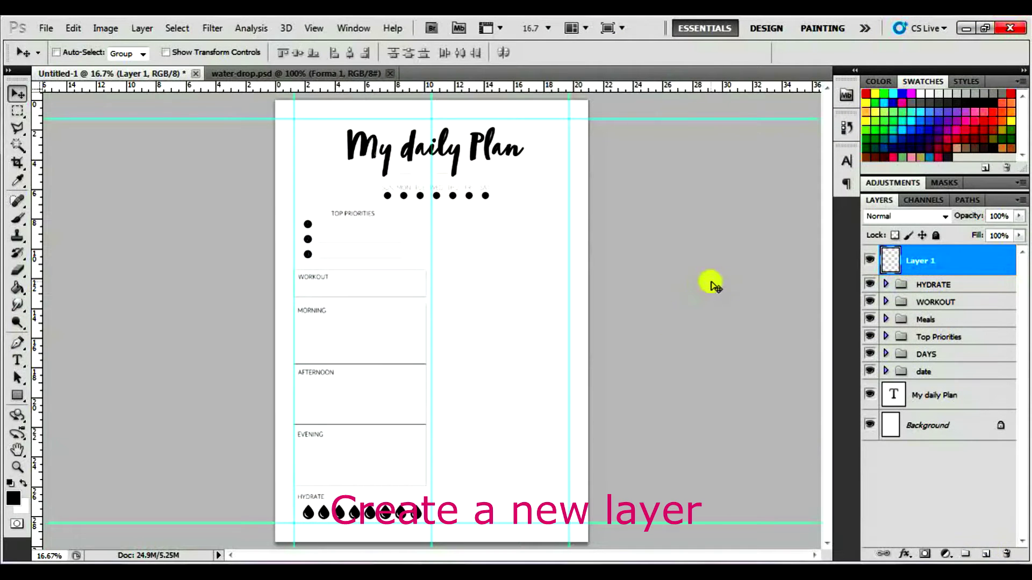
pyautogui.hotkey('ctrl', '+')
pyautogui.scroll(1, 712, 285)
pyautogui.hotkey('ctrl', '+')
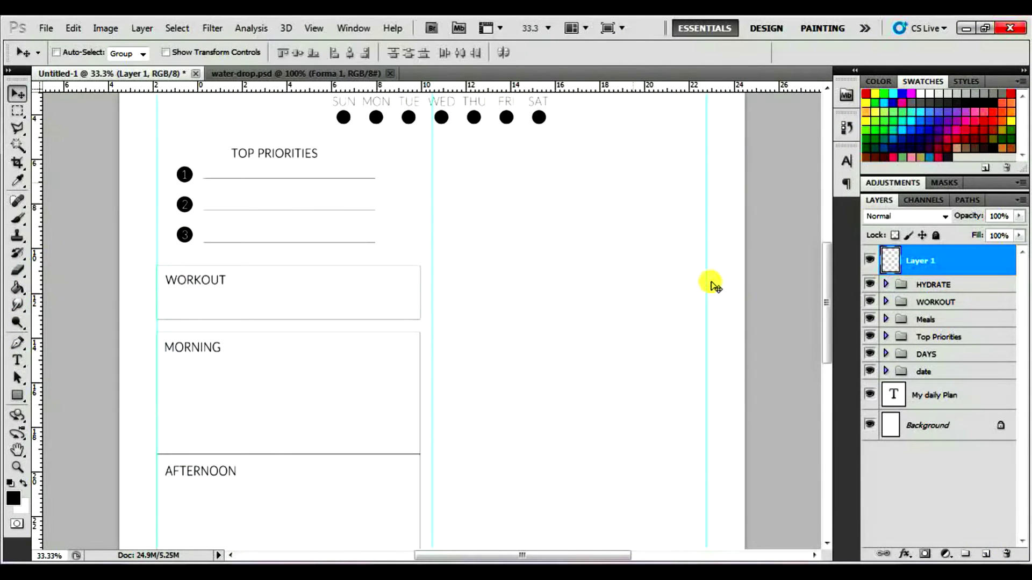
pyautogui.hotkey('ctrl', '+')
pyautogui.scroll(1, 712, 285)
pyautogui.hscroll(2, 682, 290)
pyautogui.hscroll(2, 591, 285)
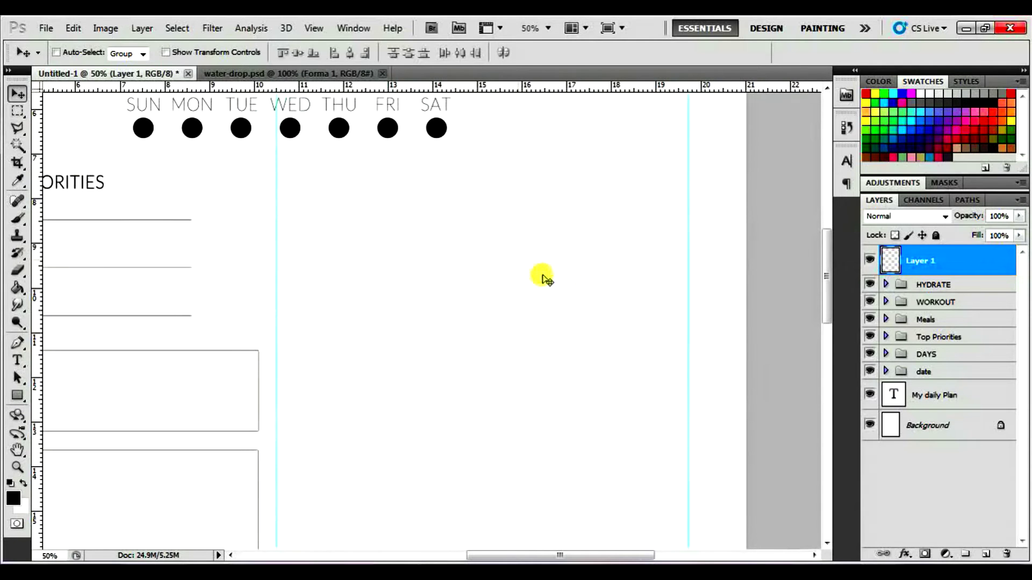
pyautogui.click(18, 395)
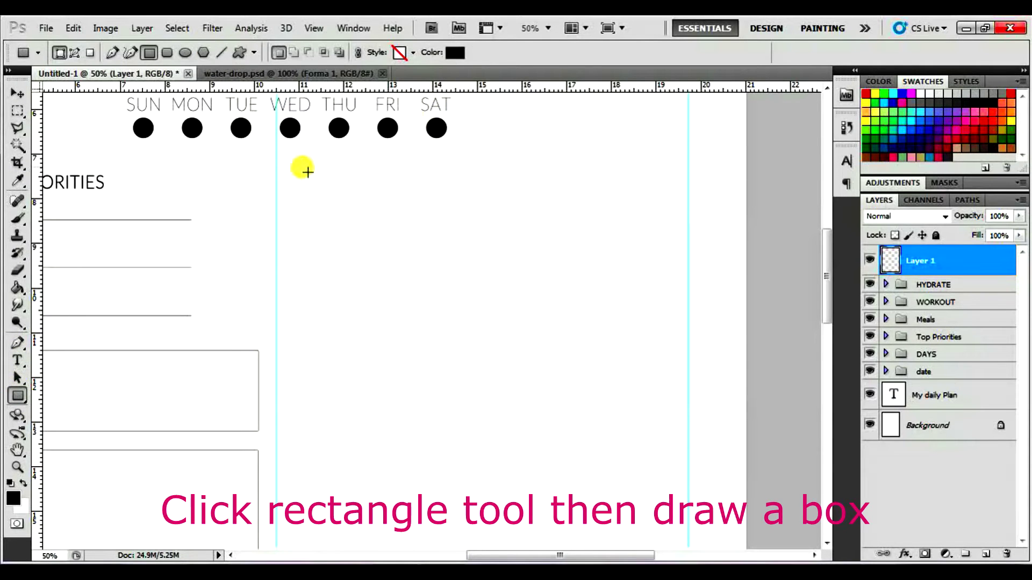
pyautogui.moveTo(299, 176); pyautogui.dragTo(688, 347)
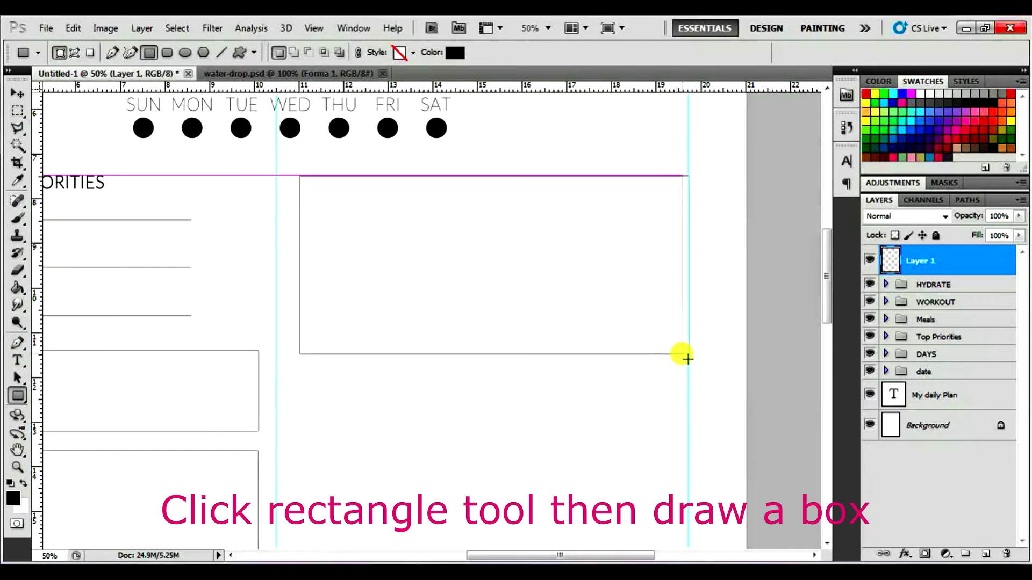
pyautogui.moveTo(688, 350); pyautogui.dragTo(688, 354)
pyautogui.click(17, 94)
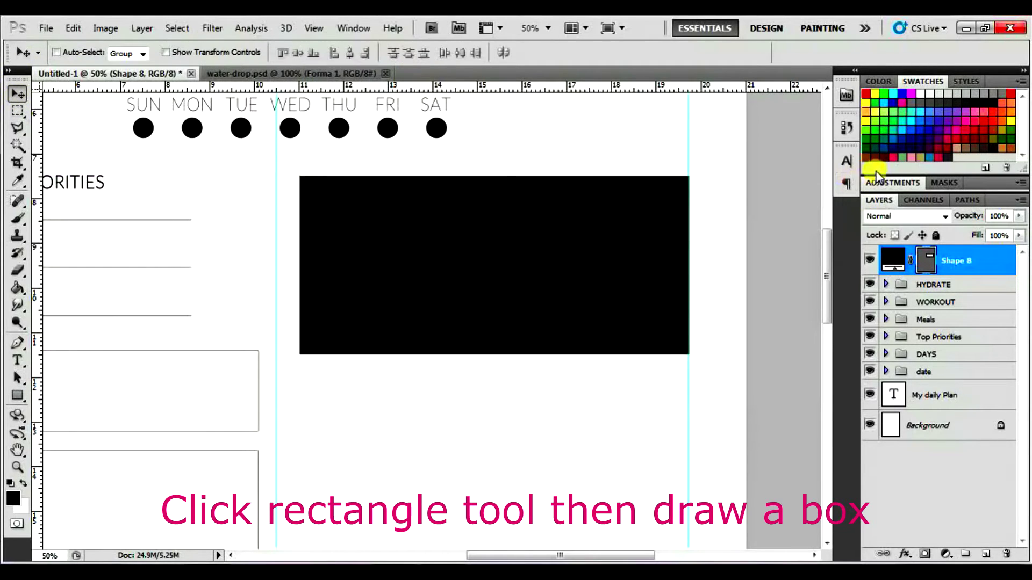
# - Fill the box white and give it a 1 px black Stroke outline
pyautogui.doubleClick(893, 260)
pyautogui.click(41, 353)
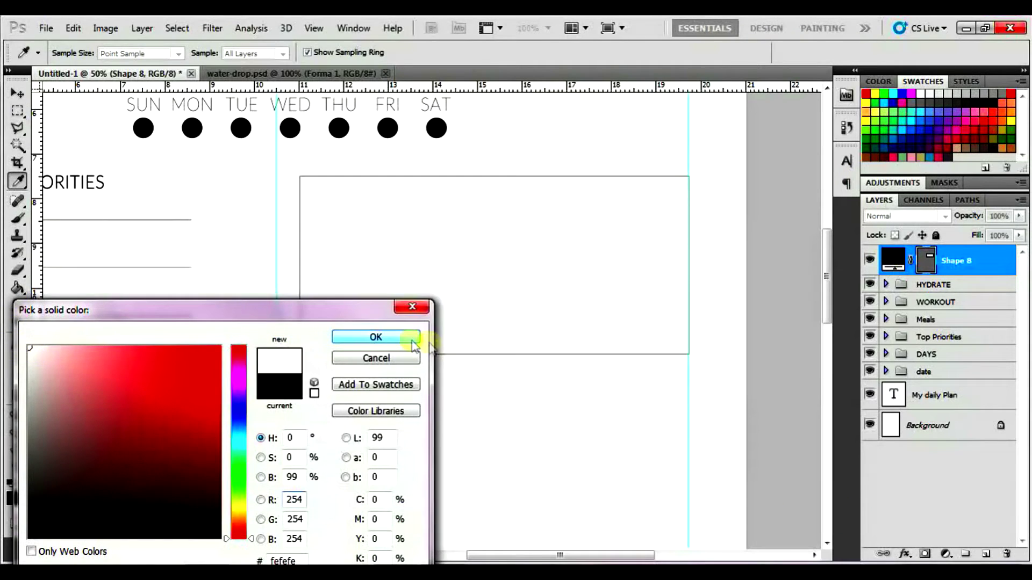
pyautogui.click(376, 337)
pyautogui.click(905, 554)
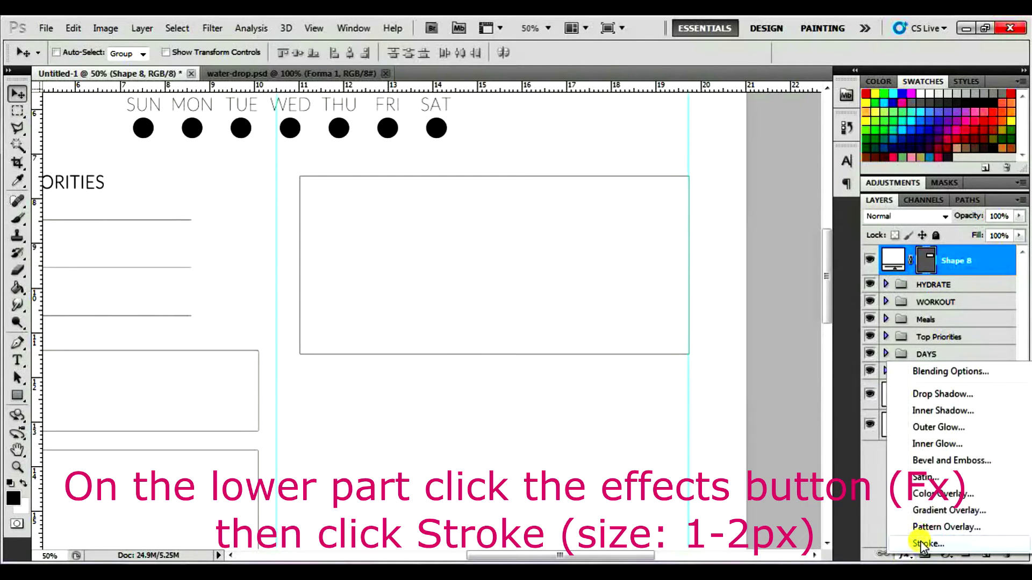
pyautogui.write('1')
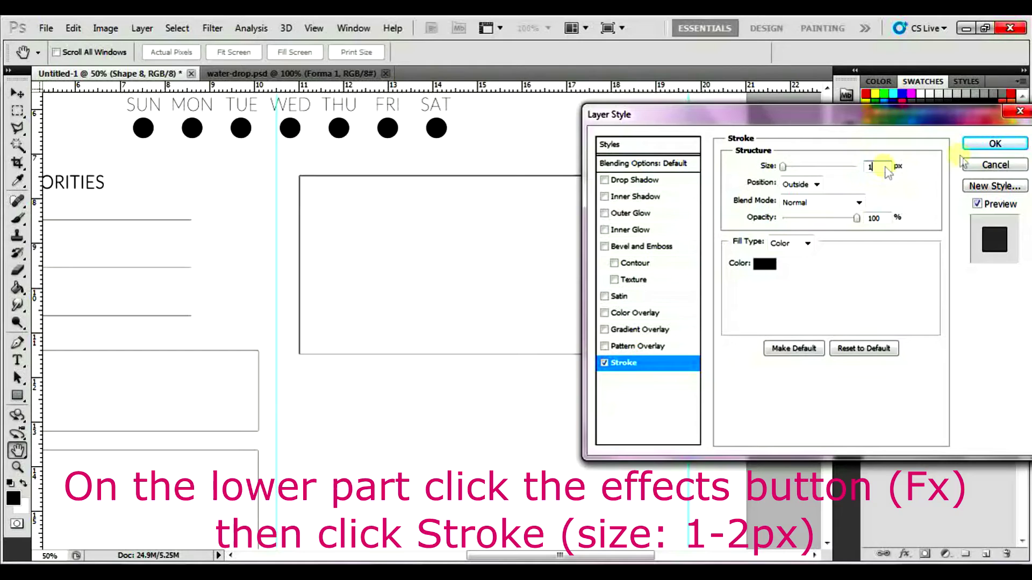
pyautogui.click(994, 143)
pyautogui.click(19, 96)
pyautogui.click(985, 554)
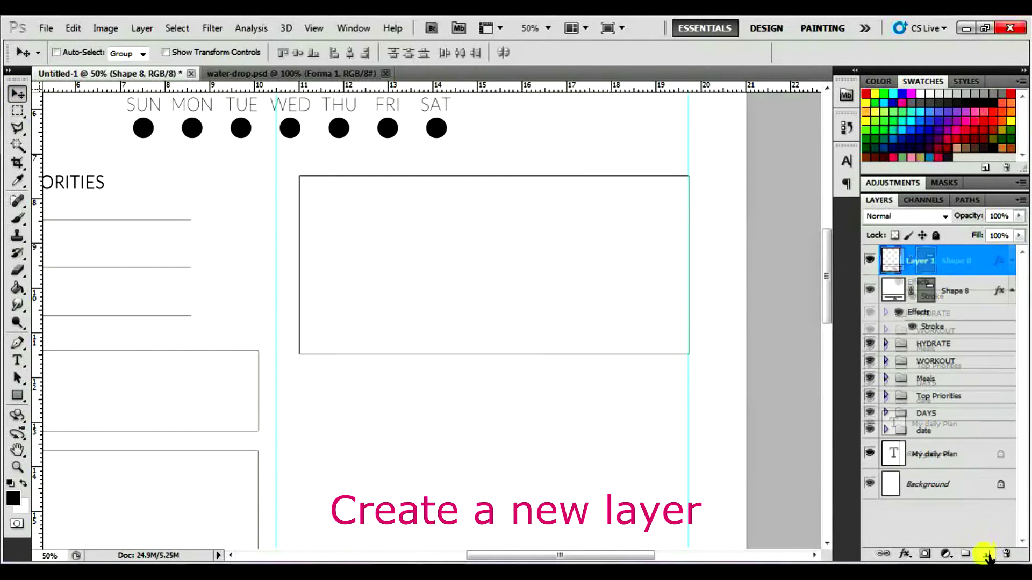
pyautogui.click(17, 360)
# - Add a 'MY GOALS' heading centred at the top of the box
pyautogui.click(323, 200)
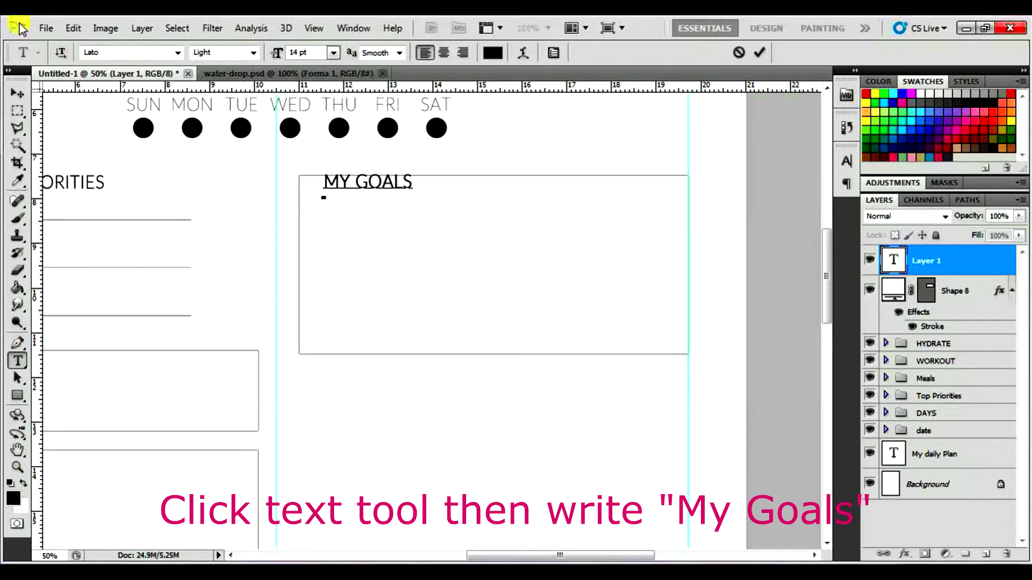
pyautogui.click(18, 93)
pyautogui.moveTo(379, 192); pyautogui.dragTo(501, 199)
# - Draw a small 3-sided polygon triangle bullet at the box's left edge
pyautogui.click(17, 395)
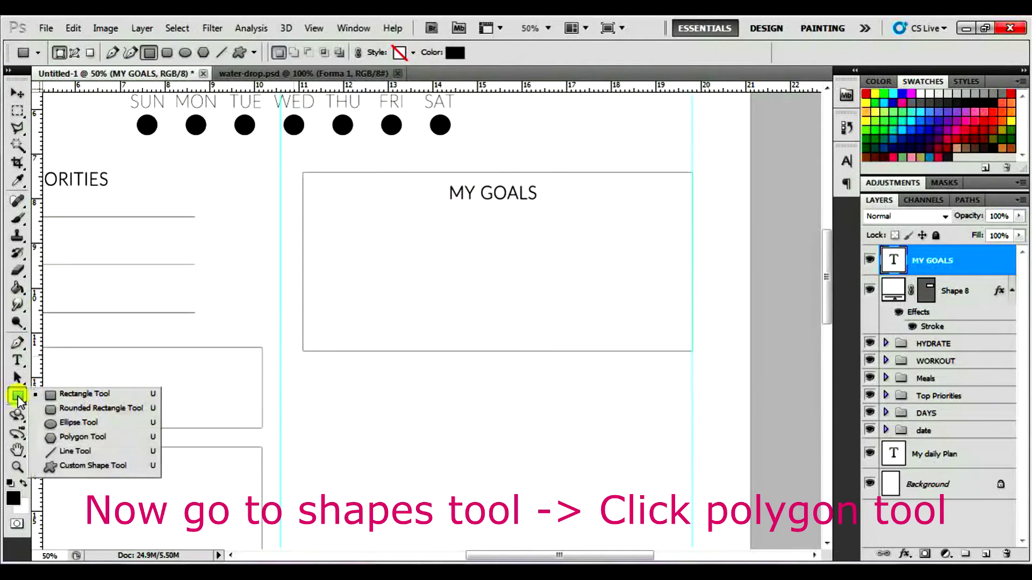
pyautogui.click(65, 437)
pyautogui.write('3')
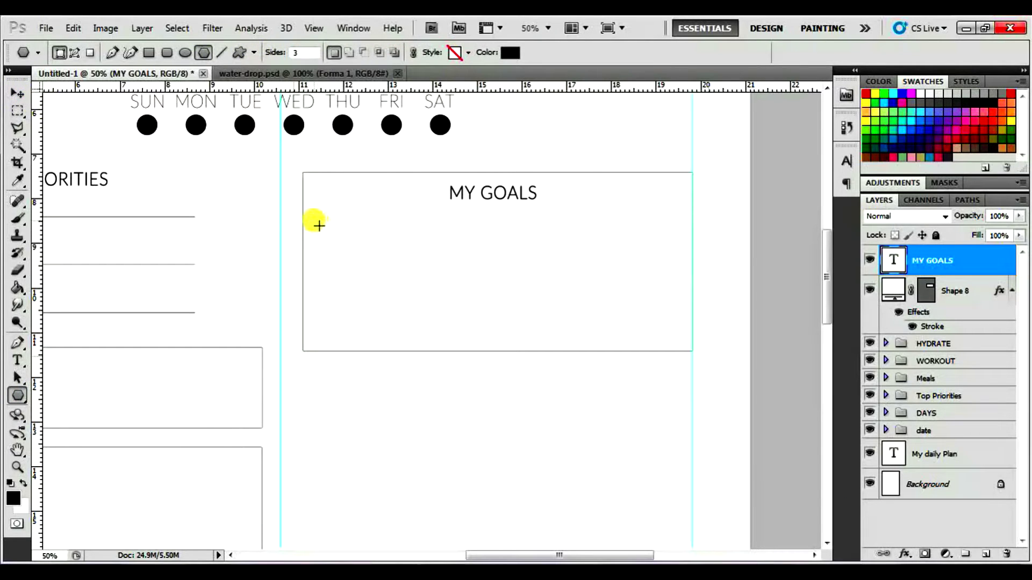
pyautogui.moveTo(328, 232)
pyautogui.mouseDown()
pyautogui.moveTo(313, 251)
pyautogui.moveTo(316, 304)
pyautogui.mouseUp()
pyautogui.click(17, 93)
# - Duplicate the triangle into five bullets and distribute their vertical centres evenly
pyautogui.hotkey('shift', 'alt', '[')
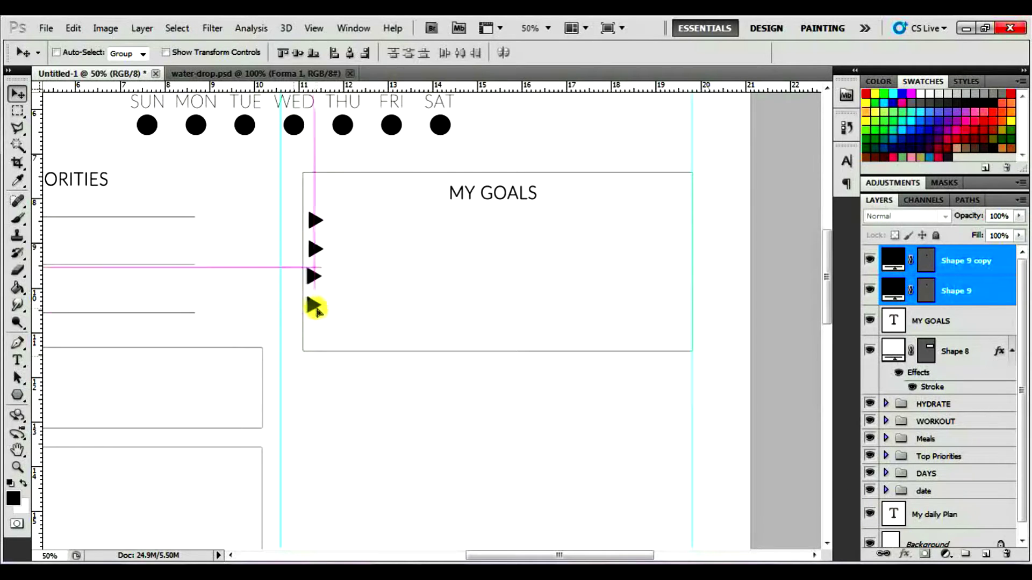
pyautogui.click(863, 260)
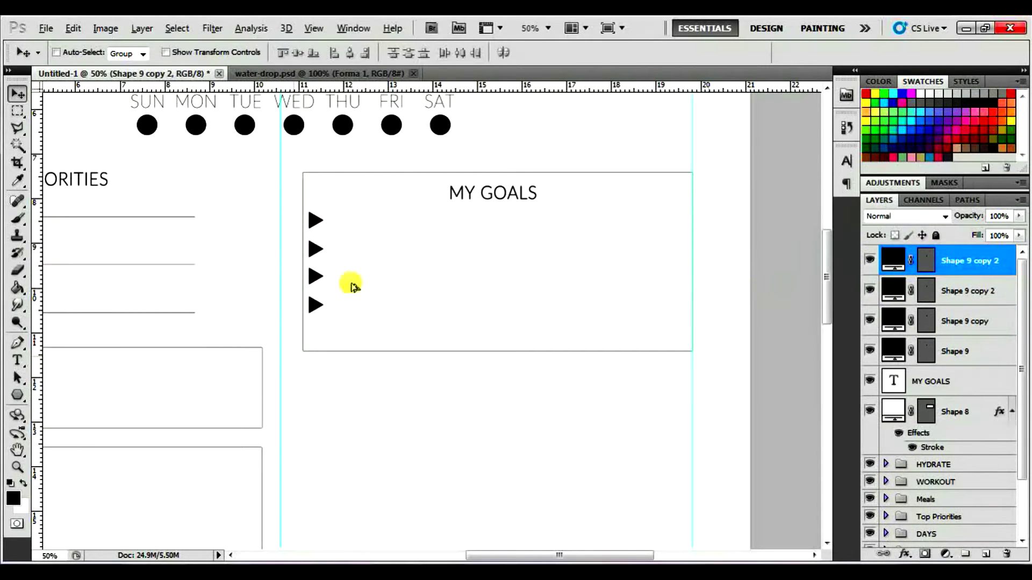
pyautogui.moveTo(317, 310); pyautogui.dragTo(317, 334)
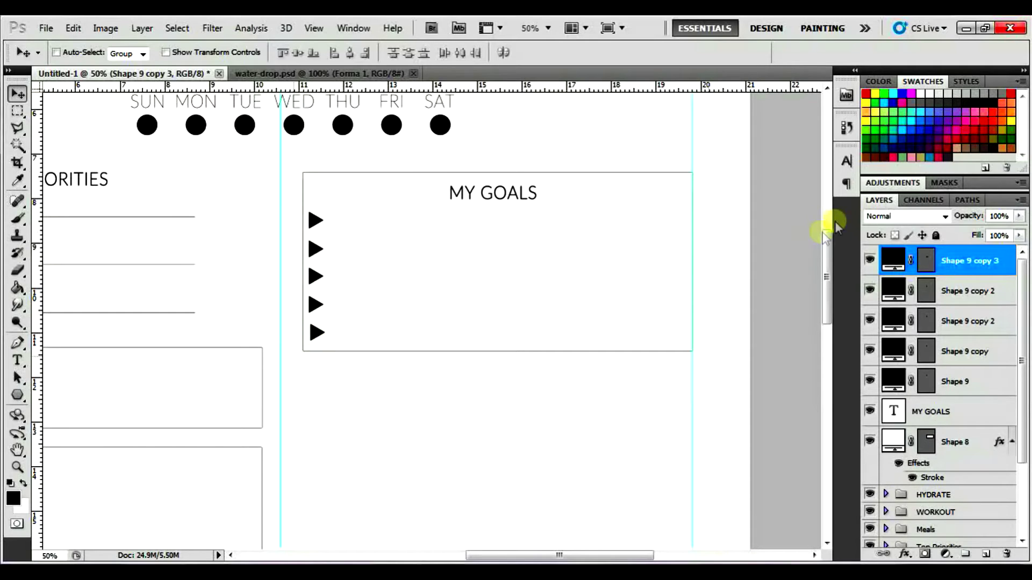
pyautogui.keyDown('shift'); pyautogui.click(966, 383); pyautogui.keyUp('shift')
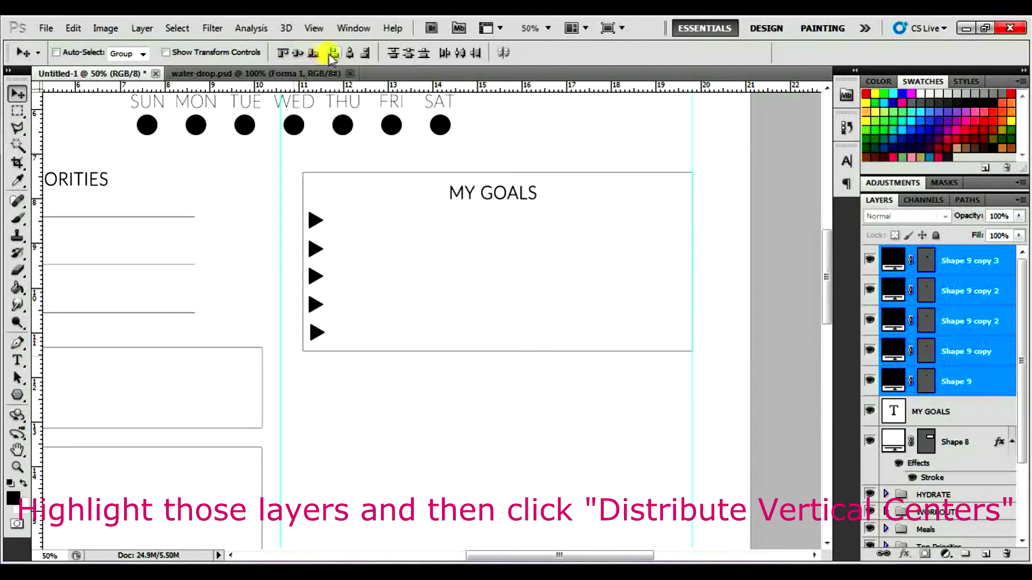
pyautogui.click(408, 52)
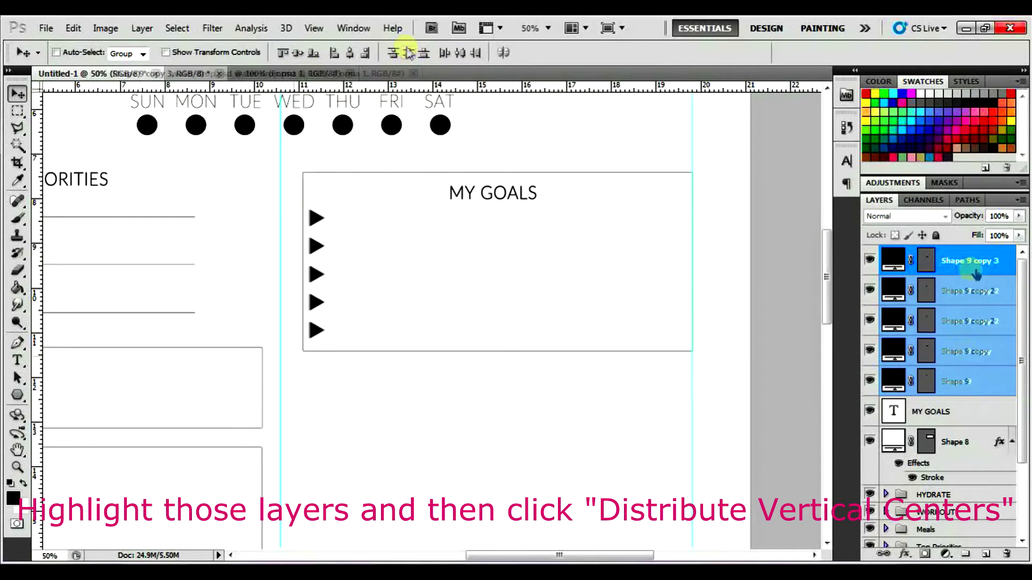
# - Group the triangles, heading and box into a group named 'MY GOALS'
pyautogui.keyDown('shift'); pyautogui.click(962, 446); pyautogui.keyUp('shift')
pyautogui.moveTo(958, 458); pyautogui.dragTo(966, 554)
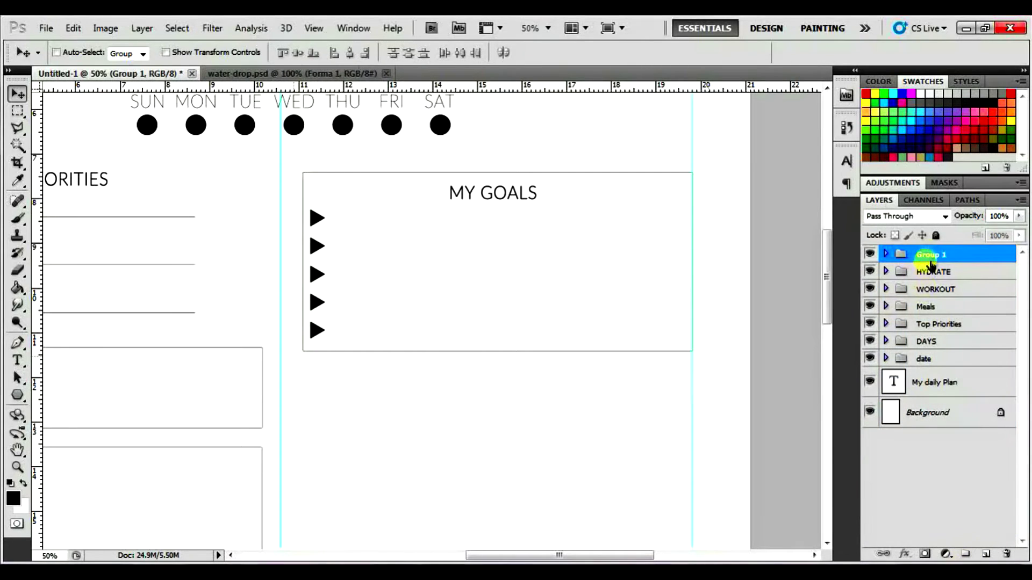
pyautogui.write('MY GOALS')
pyautogui.press('Return')
# - Add an 'APPOINTMENTS' heading below the goals box, aligned with its left edge
pyautogui.hotkey('ctrl', '-')
pyautogui.click(987, 554)
pyautogui.click(17, 359)
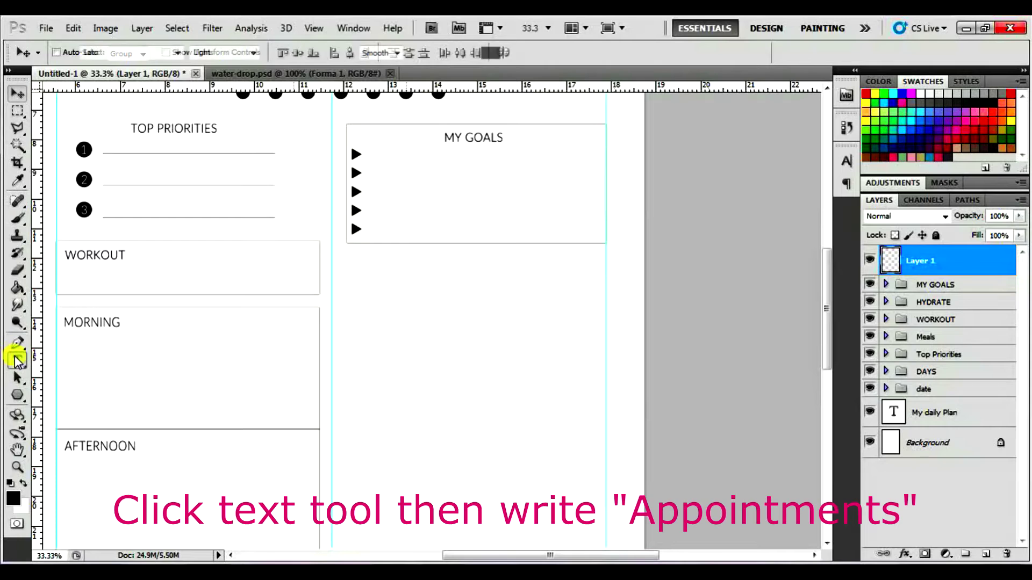
pyautogui.click(355, 269)
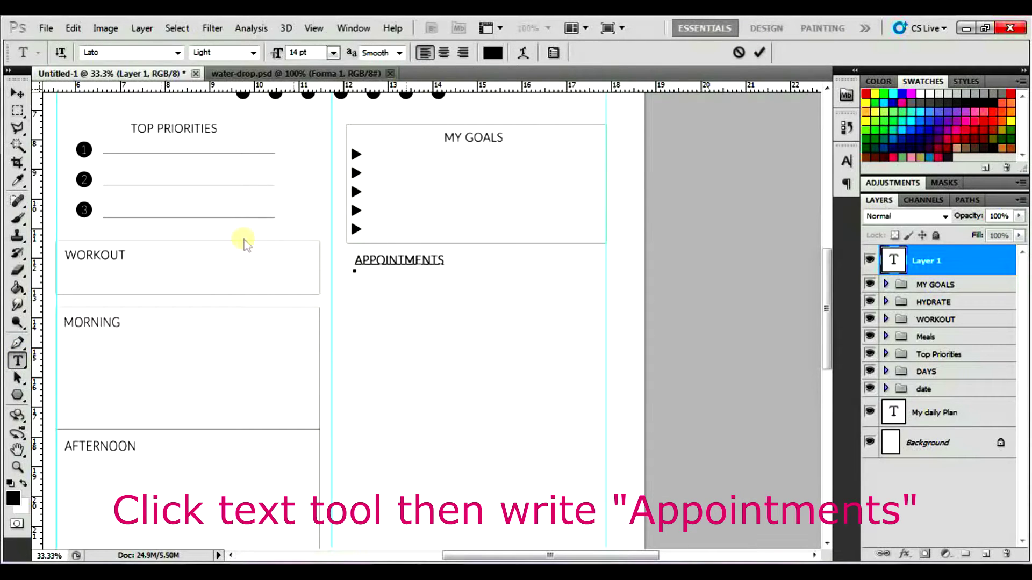
pyautogui.click(17, 93)
pyautogui.moveTo(403, 264); pyautogui.dragTo(401, 267)
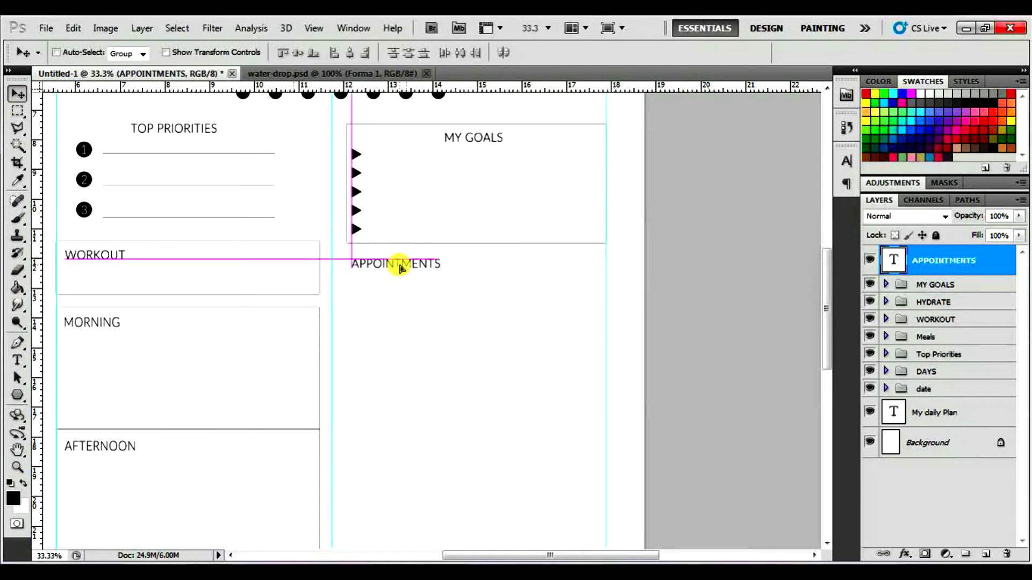
# - Draw ruled lines under APPOINTMENTS, duplicate them, then left-align and space them evenly
pyautogui.click(986, 554)
pyautogui.rightClick(19, 395)
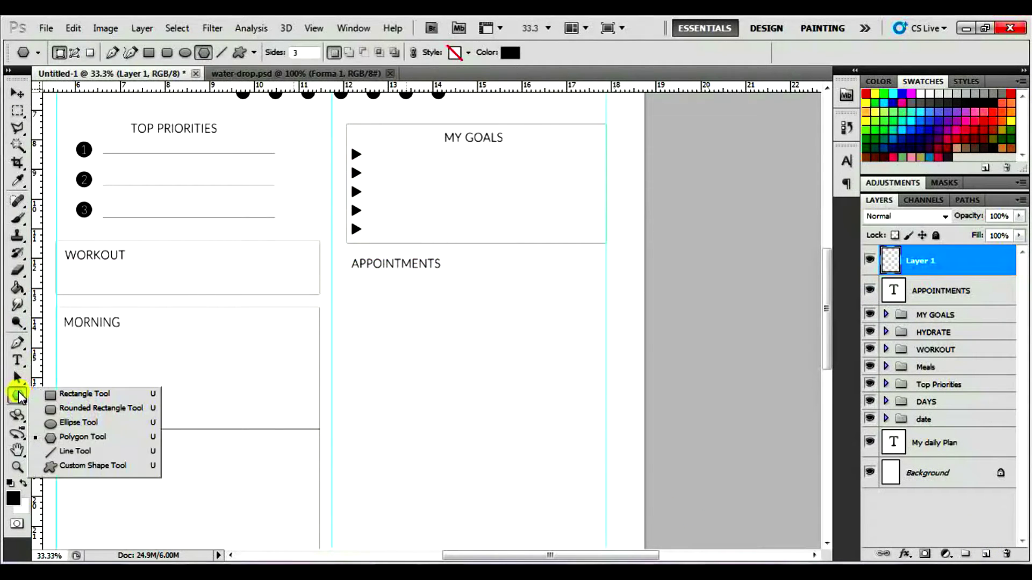
pyautogui.click(81, 449)
pyautogui.moveTo(353, 283)
pyautogui.mouseDown()
pyautogui.moveTo(549, 284)
pyautogui.moveTo(491, 309)
pyautogui.mouseUp()
pyautogui.press('v')
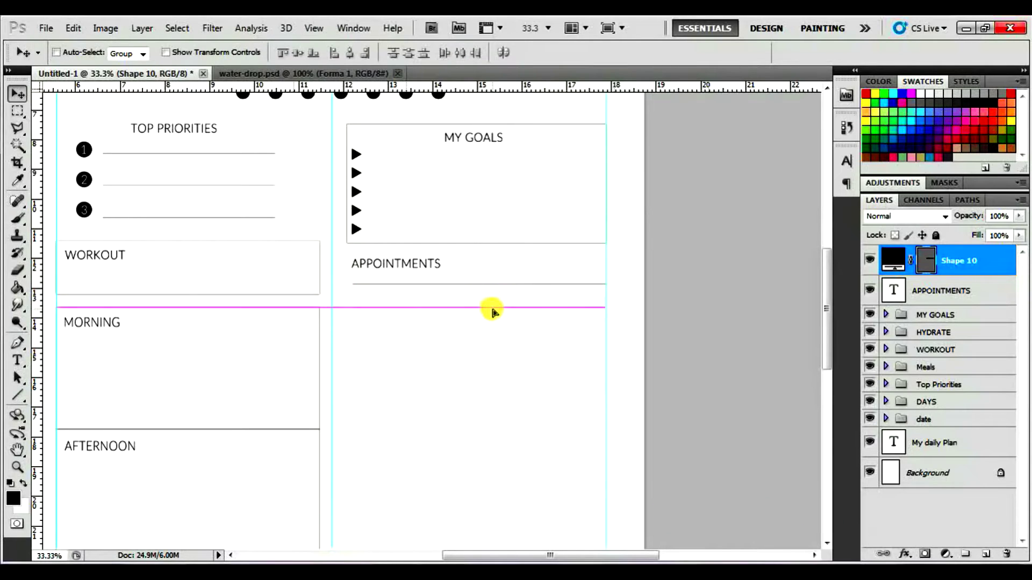
pyautogui.keyDown('shift'); pyautogui.click(926, 295); pyautogui.keyUp('shift')
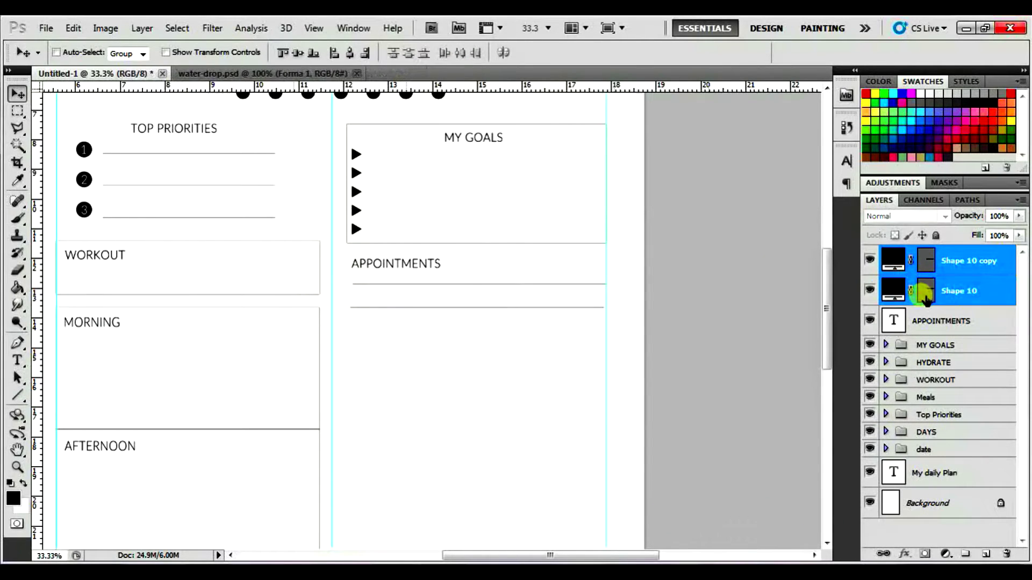
pyautogui.moveTo(525, 313)
pyautogui.keyDown('alt'); pyautogui.mouseDown()
pyautogui.moveTo(525, 355)
pyautogui.moveTo(464, 400)
pyautogui.mouseUp(); pyautogui.keyUp('alt')
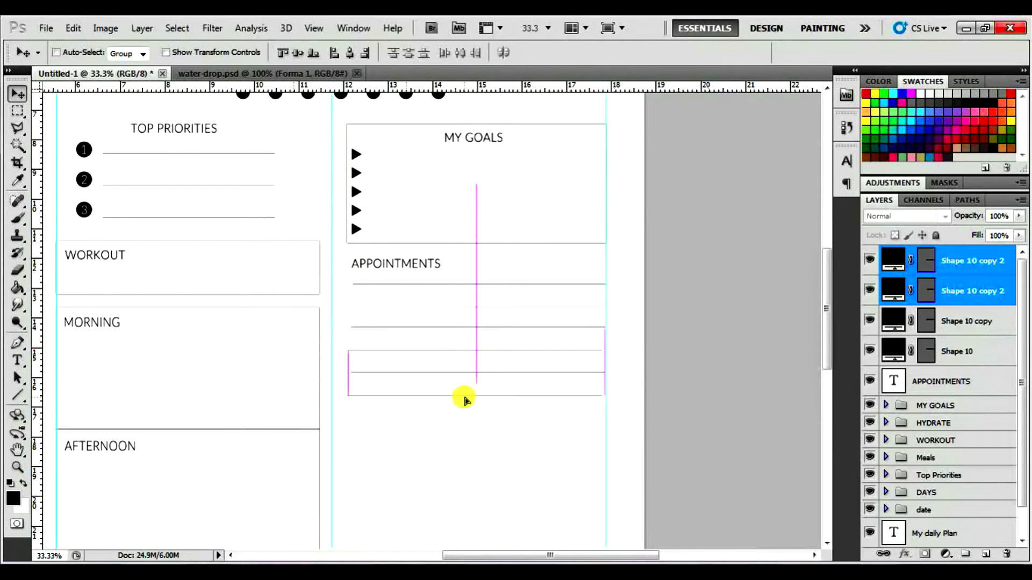
pyautogui.keyDown('shift'); pyautogui.click(944, 411); pyautogui.keyUp('shift')
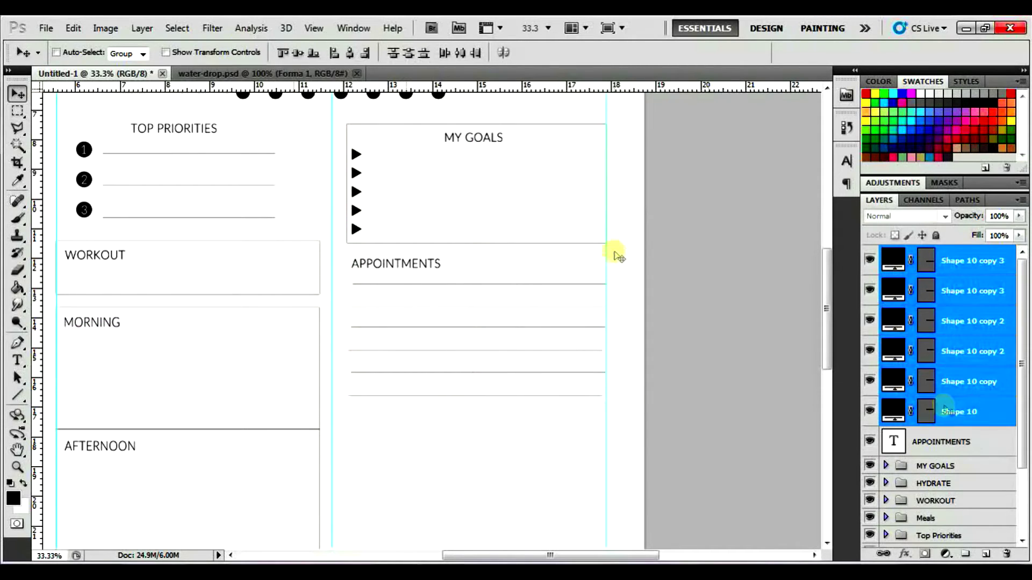
pyautogui.click(330, 53)
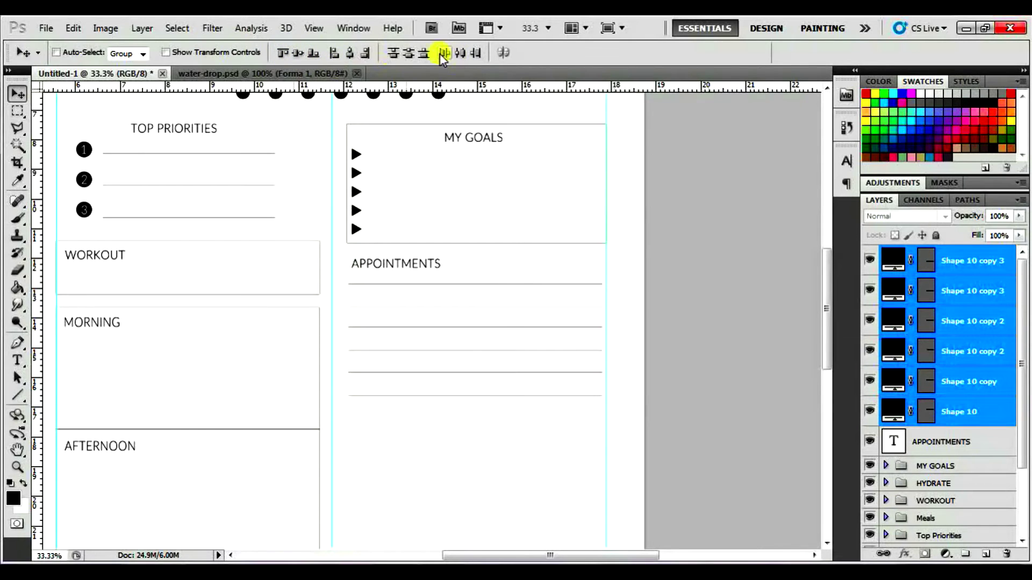
pyautogui.click(411, 54)
# - Group the lines with their heading as 'APPOINTMENTS'
pyautogui.click(974, 264)
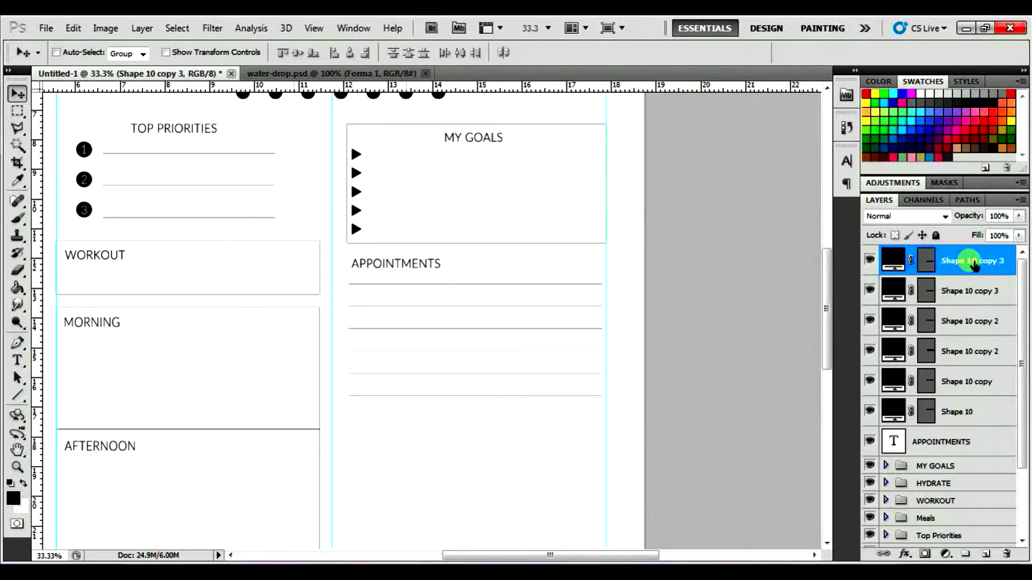
pyautogui.keyDown('shift'); pyautogui.click(962, 446); pyautogui.keyUp('shift')
pyautogui.moveTo(962, 446); pyautogui.dragTo(966, 554)
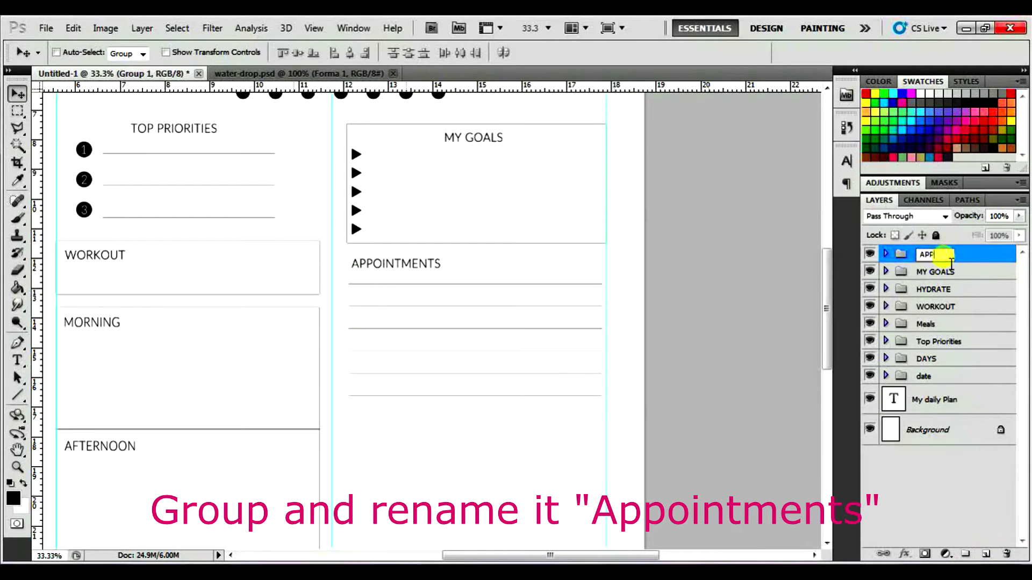
pyautogui.write('OIN')
pyautogui.press('Return')
pyautogui.scroll(-1, 618, 292)
pyautogui.scroll(-3, 618, 290)
# - Type an 'INSPIRATIONAL QUOTES' heading below the Appointments lines, then return to the Flaticon page
pyautogui.scroll(-1, 617, 290)
pyautogui.click(986, 554)
pyautogui.click(17, 360)
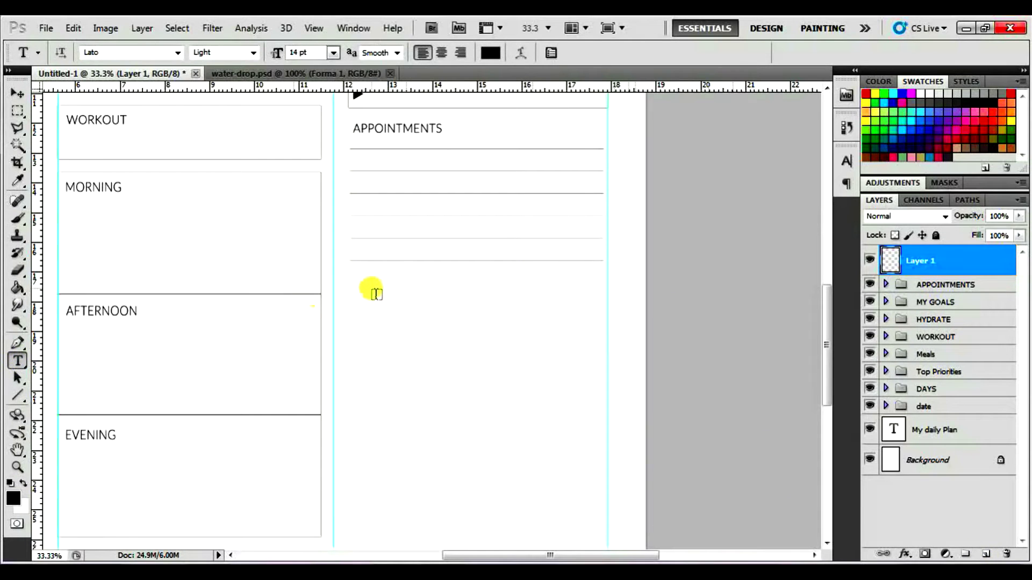
pyautogui.click(359, 288)
pyautogui.write('INSPIRATIONA')
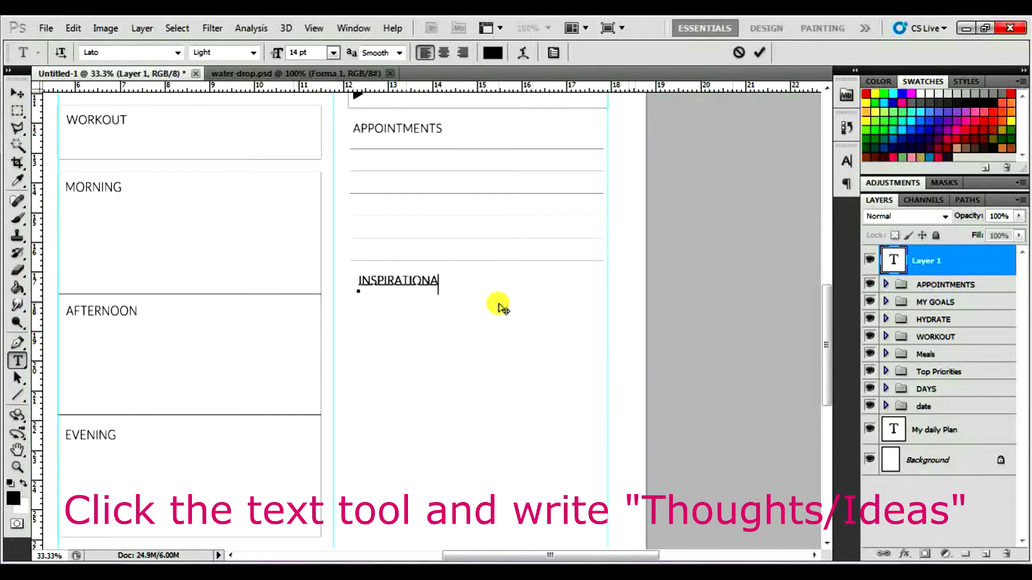
pyautogui.scroll(2, 500, 306)
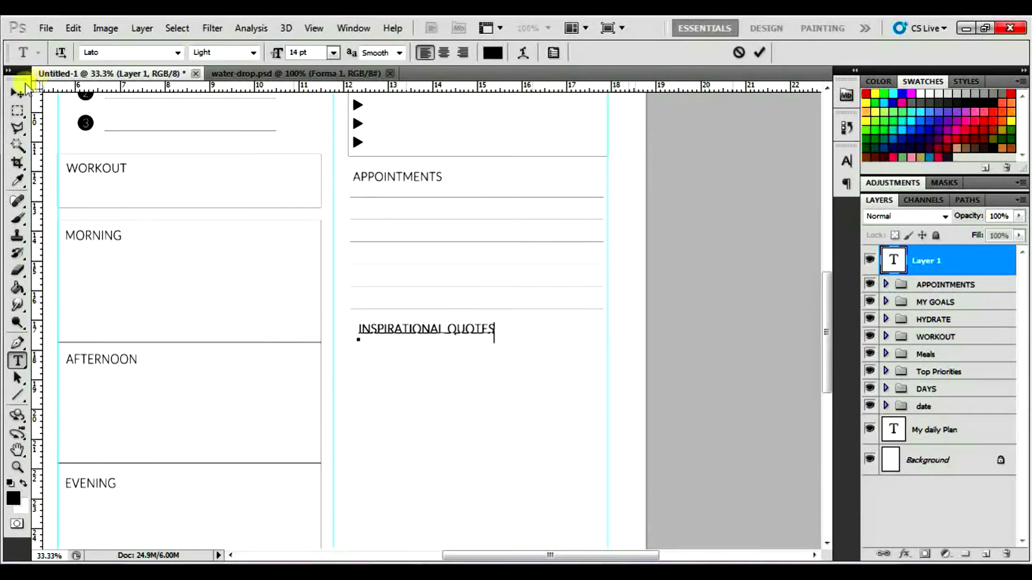
pyautogui.click(17, 93)
pyautogui.moveTo(417, 338); pyautogui.dragTo(409, 353)
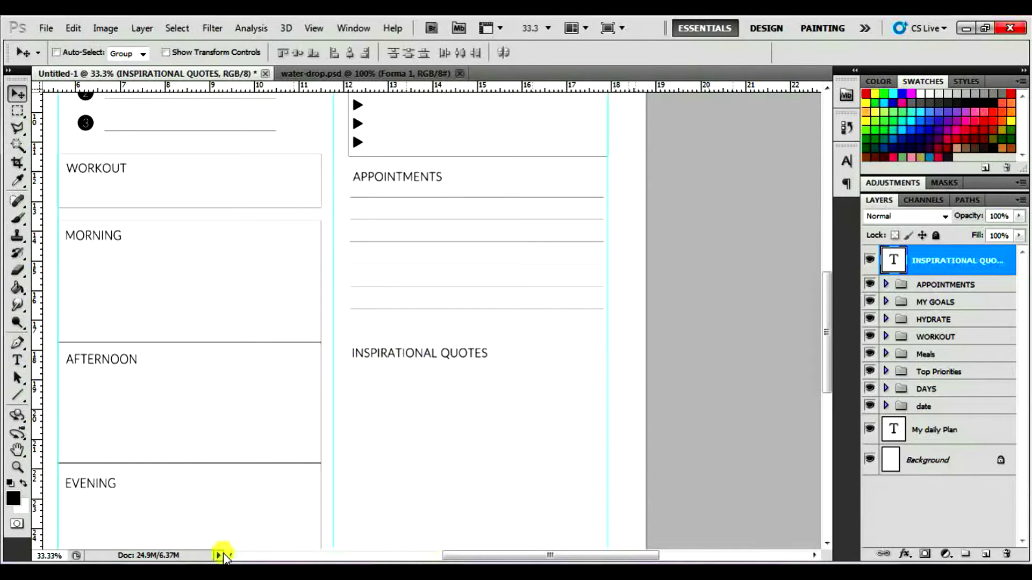
pyautogui.click(210, 494)
# - Search Flaticon for 'IDEA' and download the first lightbulb icon as PSD, opening it in Photoshop
pyautogui.click(996, 127)
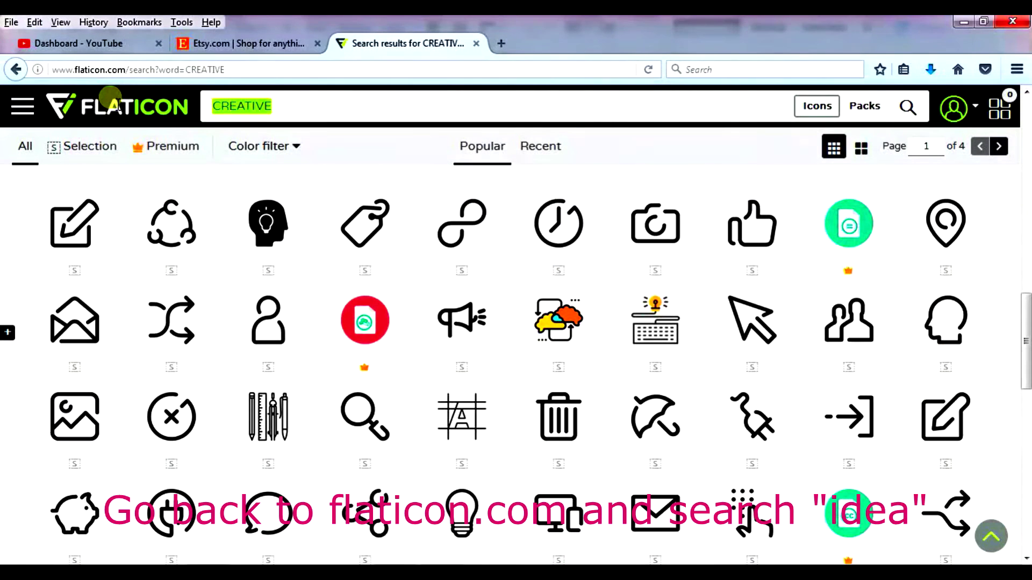
pyautogui.write('IDEA')
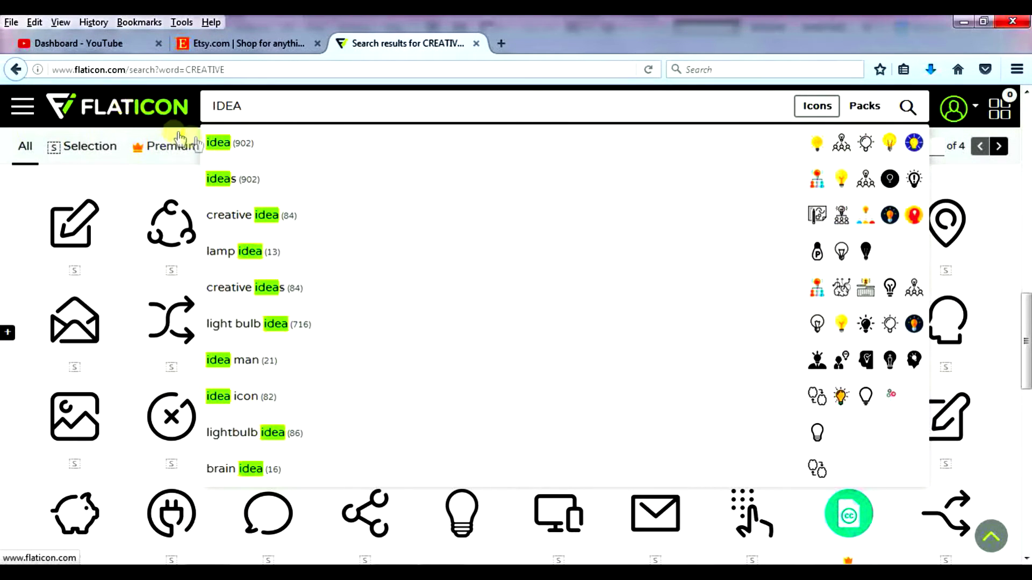
pyautogui.click(220, 143)
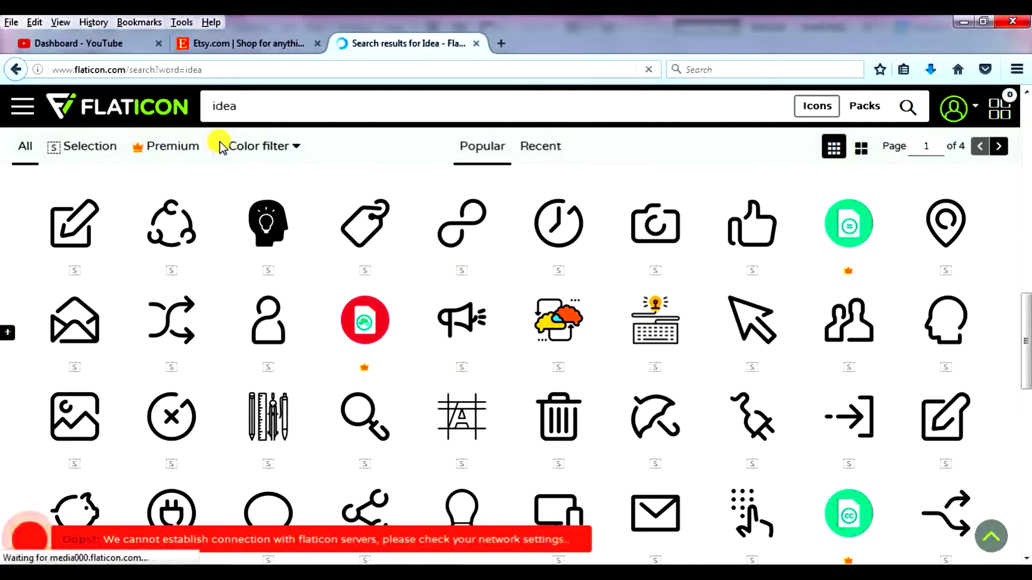
pyautogui.scroll(-4, 617, 307)
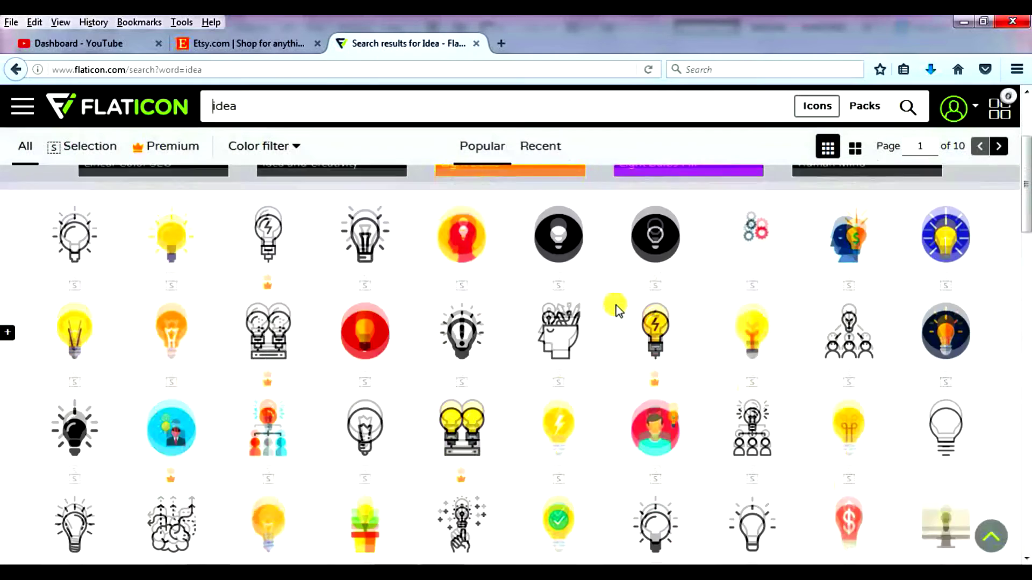
pyautogui.click(86, 249)
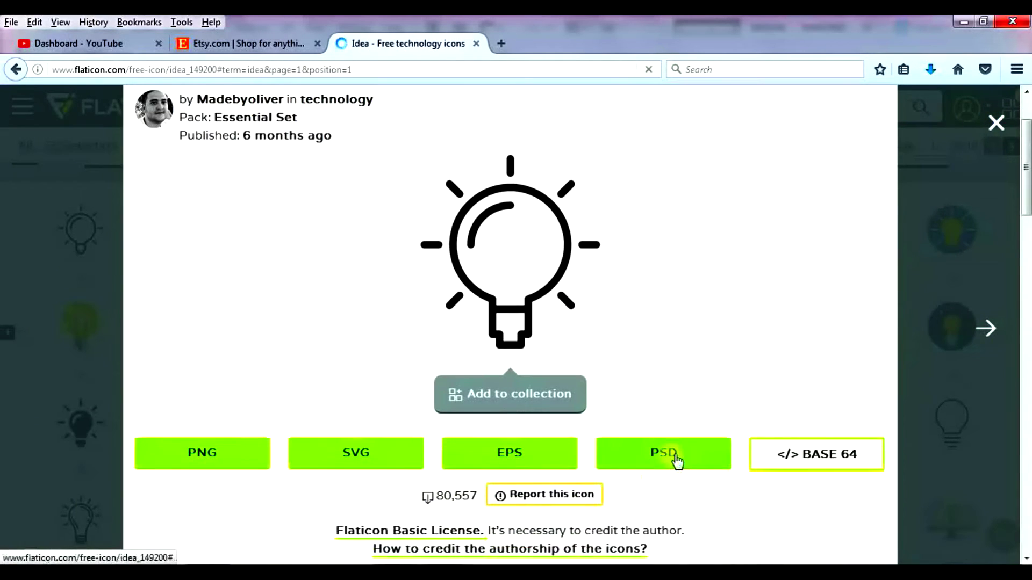
pyautogui.click(677, 460)
pyautogui.click(662, 406)
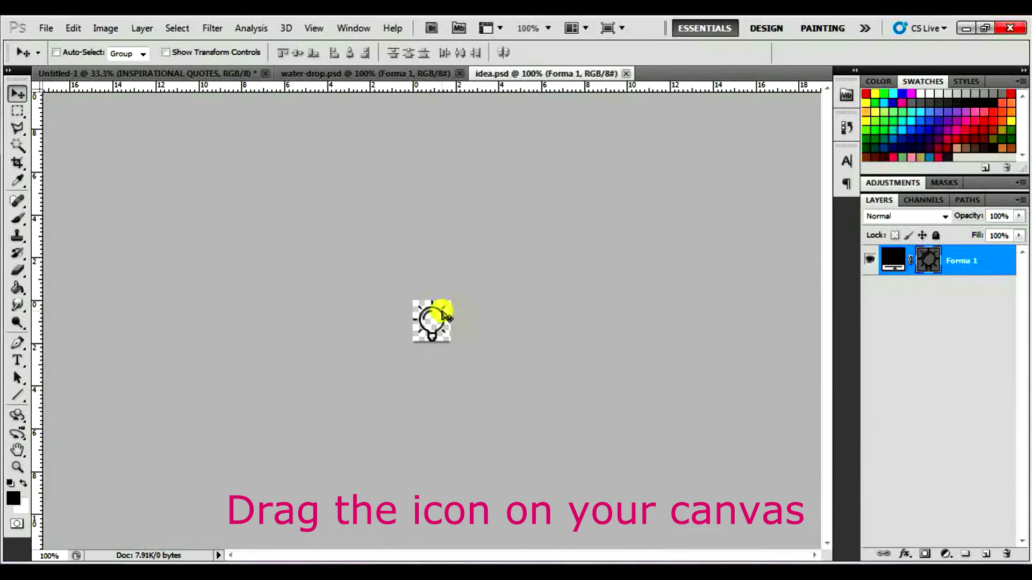
# - Drag the bulb icon into the planner beside the heading and enlarge it with Free Transform
pyautogui.moveTo(437, 306)
pyautogui.mouseDown()
pyautogui.moveTo(372, 270)
pyautogui.moveTo(692, 349)
pyautogui.mouseUp()
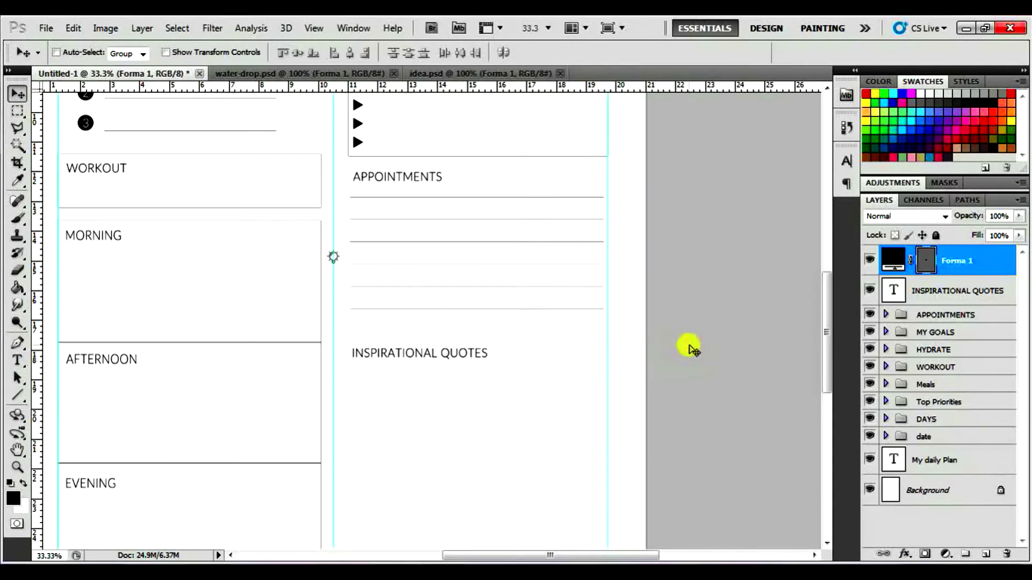
pyautogui.moveTo(337, 261); pyautogui.dragTo(513, 364)
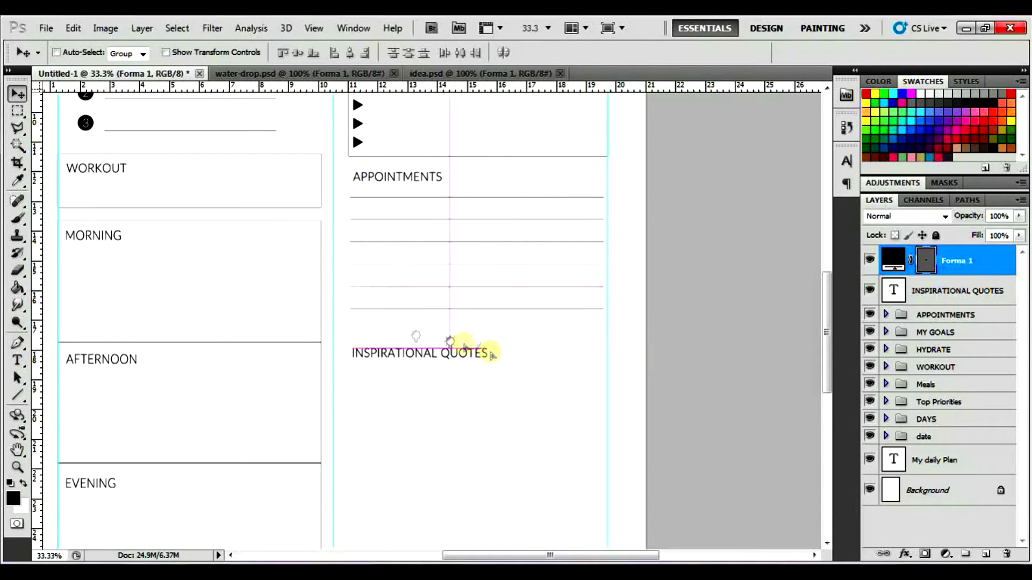
pyautogui.hotkey('ctrl', 't')
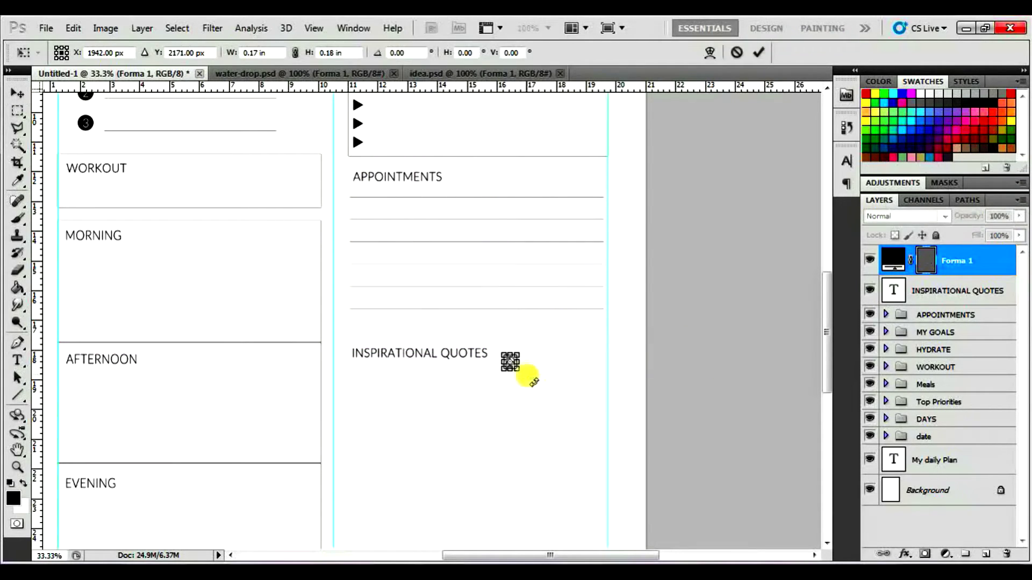
pyautogui.moveTo(520, 373)
pyautogui.mouseDown()
pyautogui.moveTo(534, 384)
pyautogui.moveTo(515, 343)
pyautogui.moveTo(358, 341)
pyautogui.moveTo(437, 353)
pyautogui.mouseUp()
pyautogui.press('Return')
# - Move the heading beside the bulb and delete its 'INSPIRATIONAL QUOTES' text
pyautogui.click(938, 291)
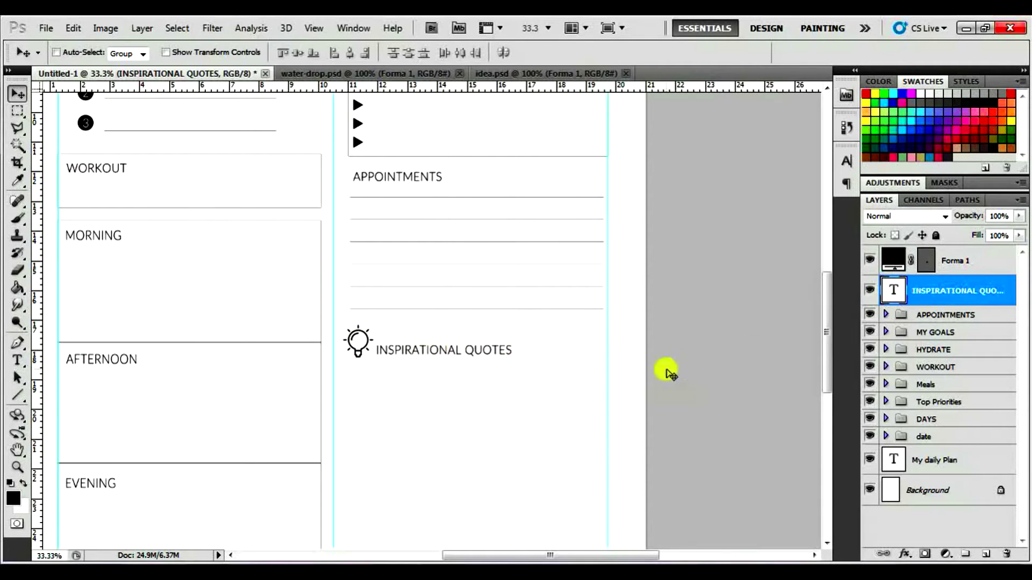
pyautogui.scroll(-3, 621, 357)
pyautogui.hotkey('ctrl', '+')
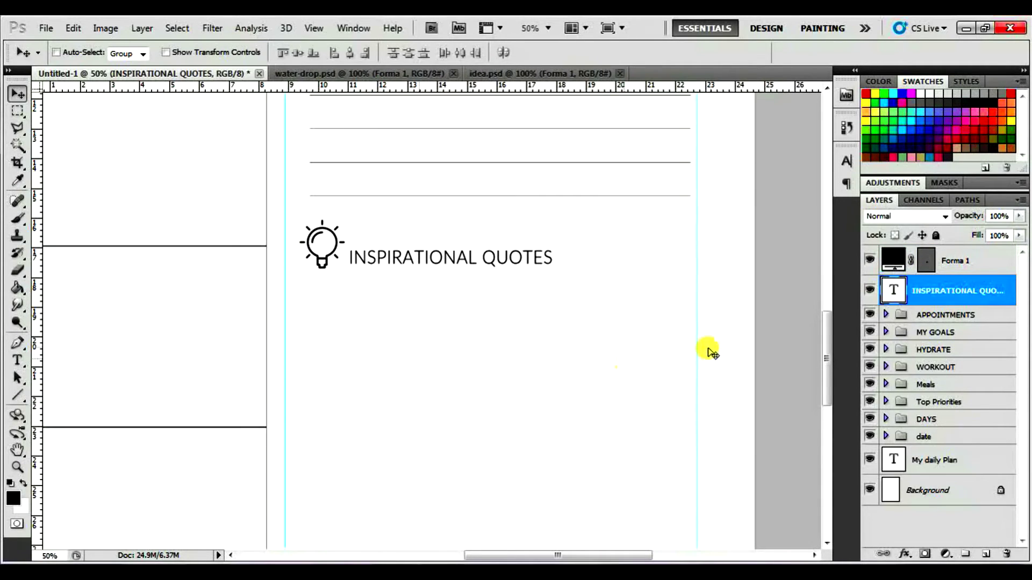
pyautogui.click(17, 360)
pyautogui.click(426, 261)
pyautogui.moveTo(348, 256); pyautogui.dragTo(652, 269)
pyautogui.press('BackSpace')
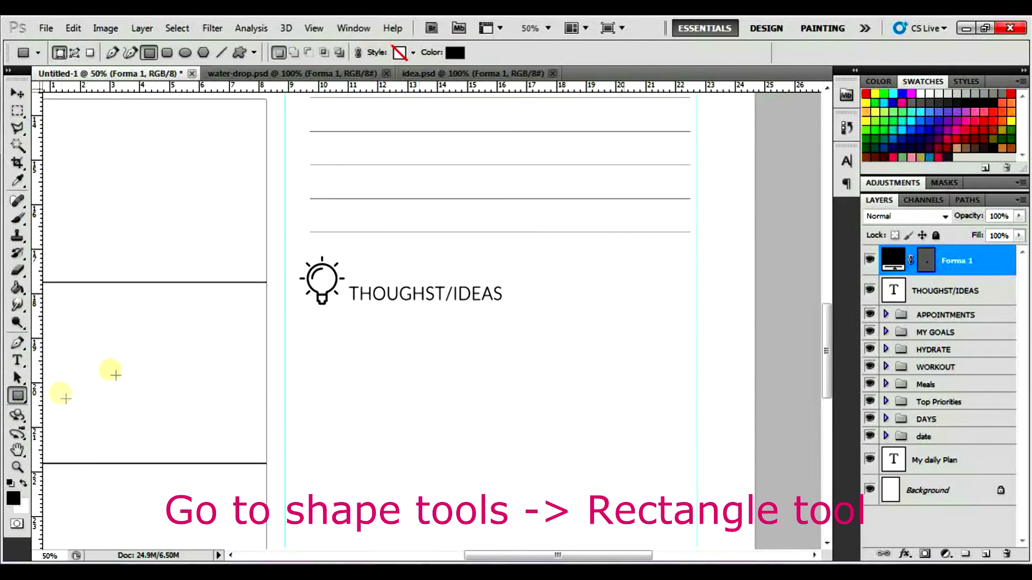
# - Draw a white-filled box with a thin stroke outline below the lightbulb heading
pyautogui.moveTo(299, 317); pyautogui.dragTo(691, 417)
pyautogui.scroll(3, 691, 356)
pyautogui.scroll(-3, 691, 355)
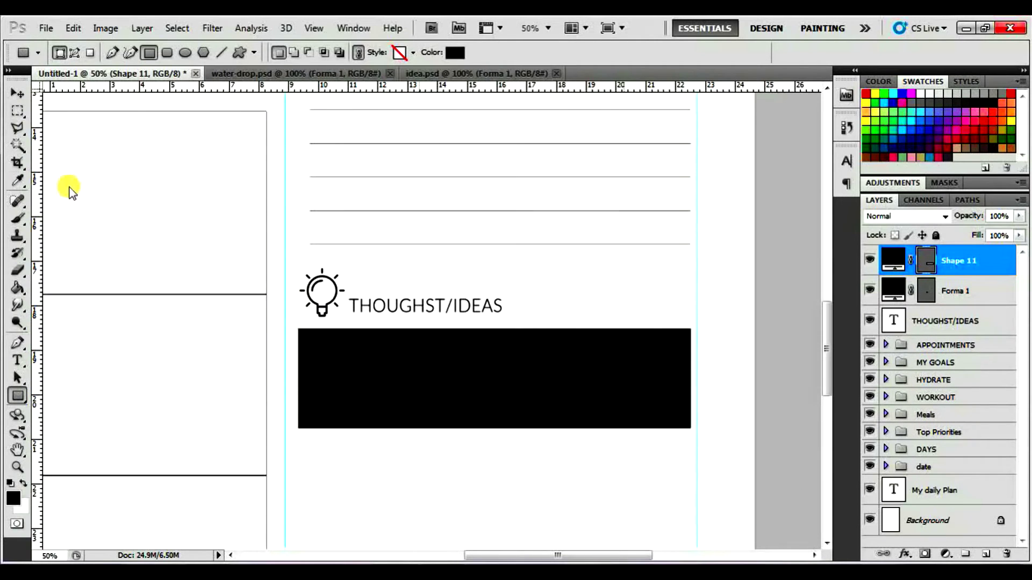
pyautogui.click(15, 95)
pyautogui.hotkey('ctrl', 't')
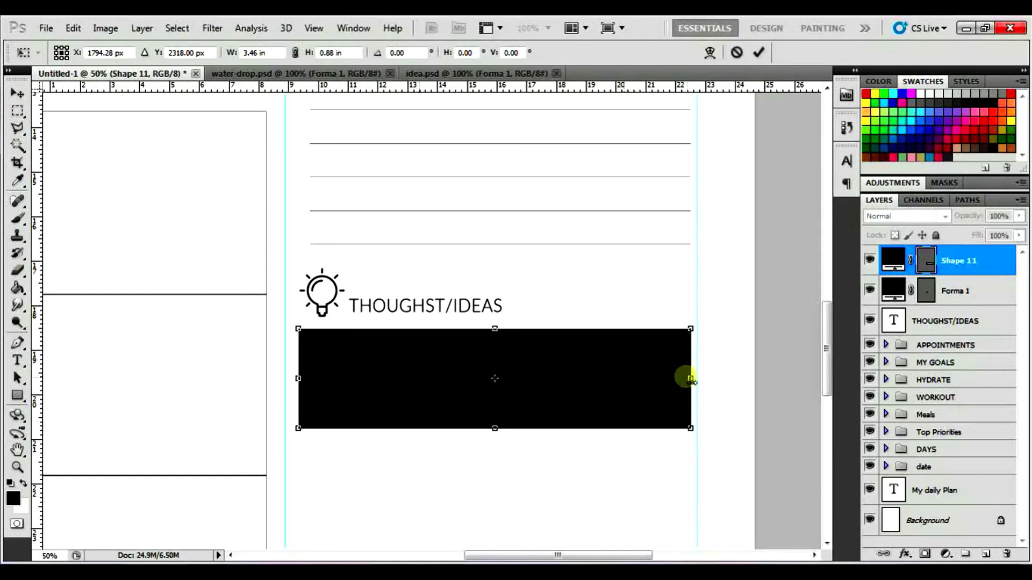
pyautogui.press('Return')
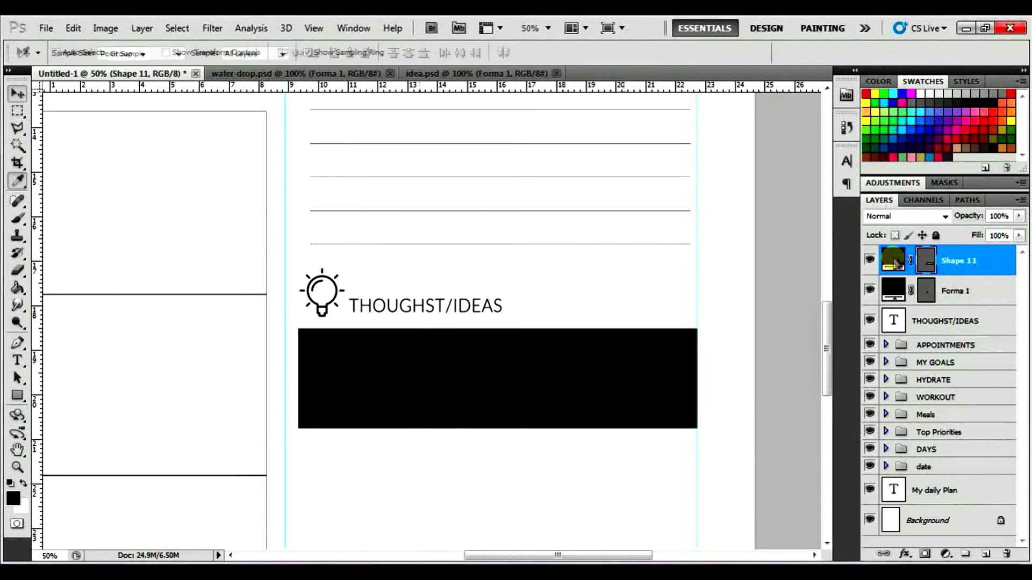
pyautogui.doubleClick(893, 261)
pyautogui.click(394, 338)
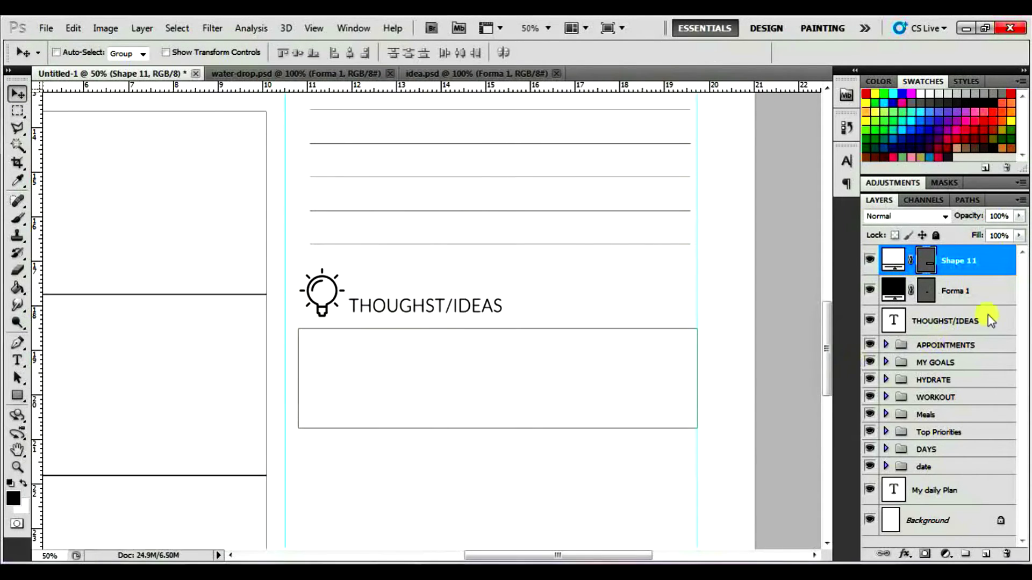
pyautogui.click(905, 553)
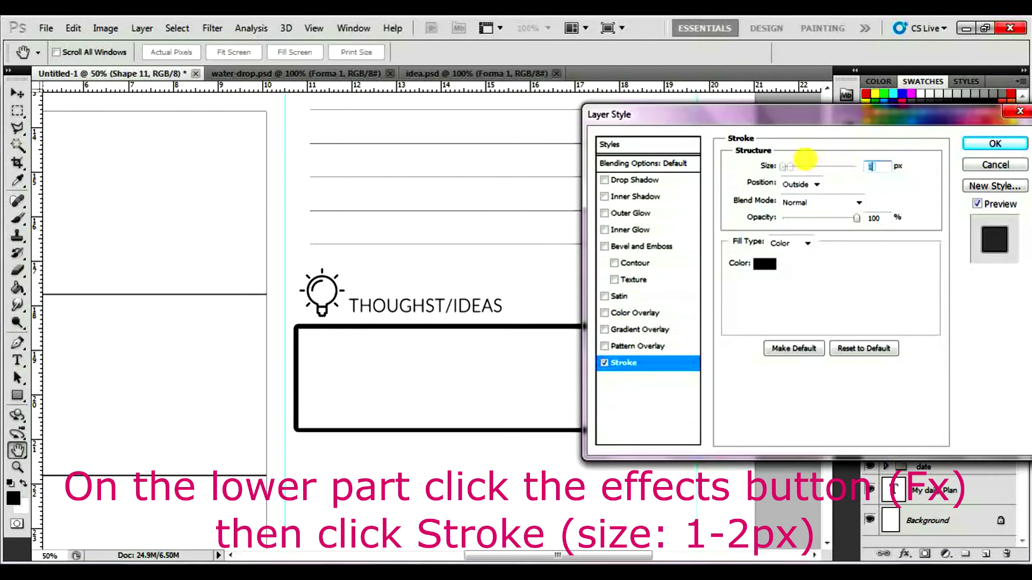
pyautogui.click(995, 144)
# - Group the box, bulb and heading as 'THOUGHTS IDEAS'
pyautogui.keyDown('shift'); pyautogui.click(951, 350); pyautogui.keyUp('shift')
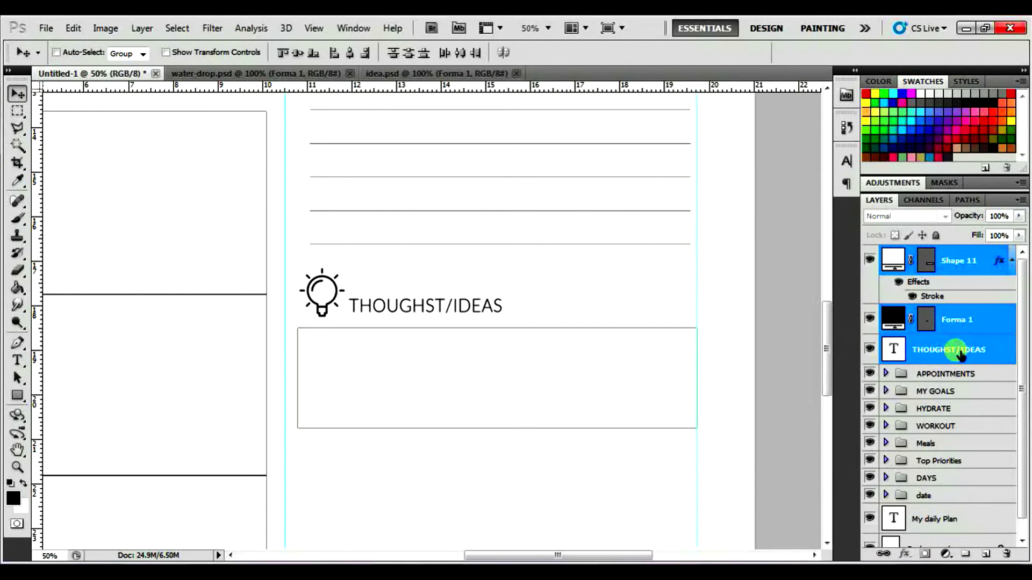
pyautogui.moveTo(961, 355); pyautogui.dragTo(966, 554)
pyautogui.write('THOUGHTS IDE')
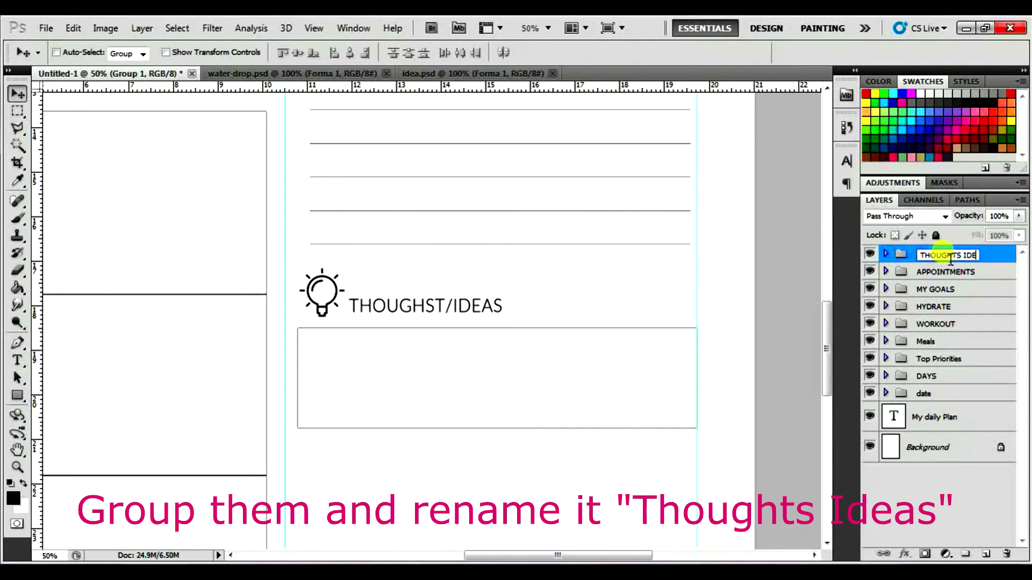
pyautogui.write('AS')
pyautogui.press('Return')
pyautogui.hotkey('ctrl', '-')
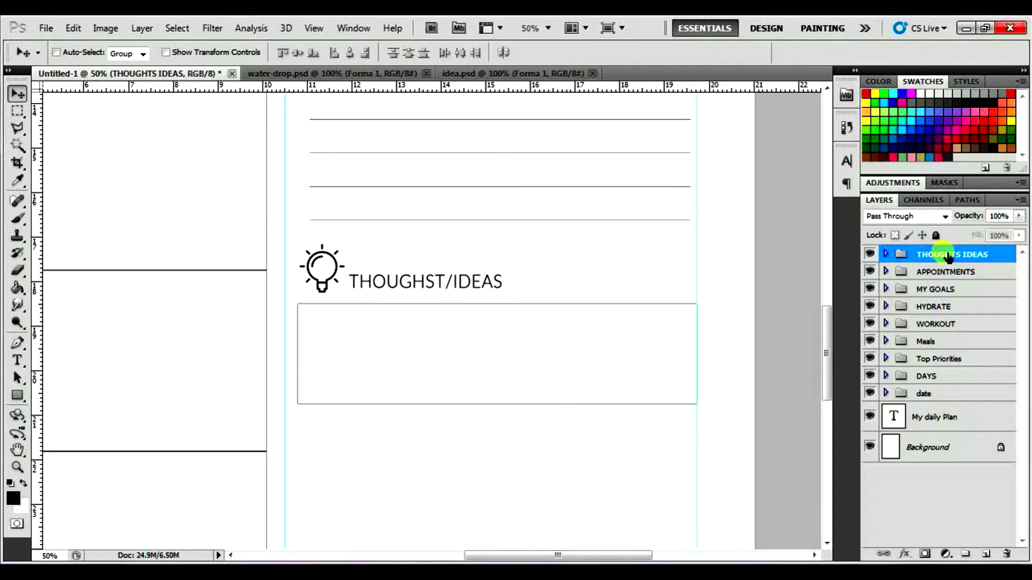
pyautogui.hotkey('ctrl', '-')
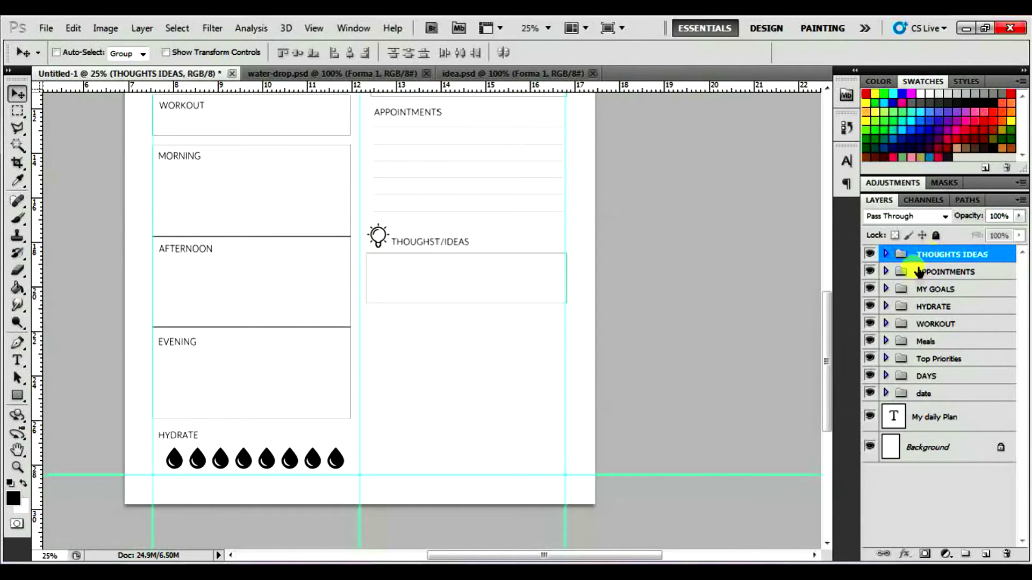
# - Draw a rounded rectangle below the thoughts section with about 5% fill and a 2 px stroke
pyautogui.click(986, 554)
pyautogui.rightClick(18, 396)
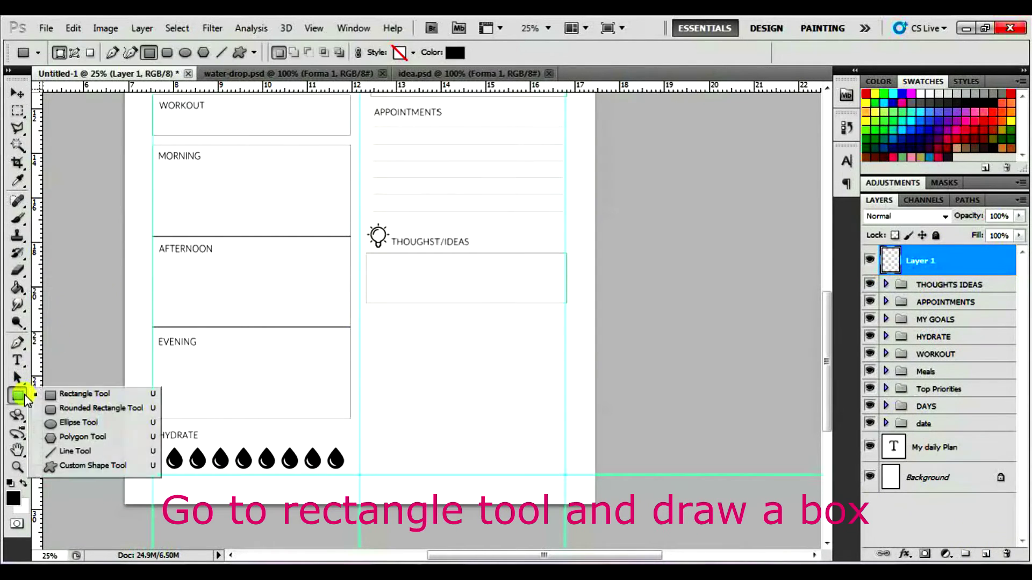
pyautogui.click(68, 409)
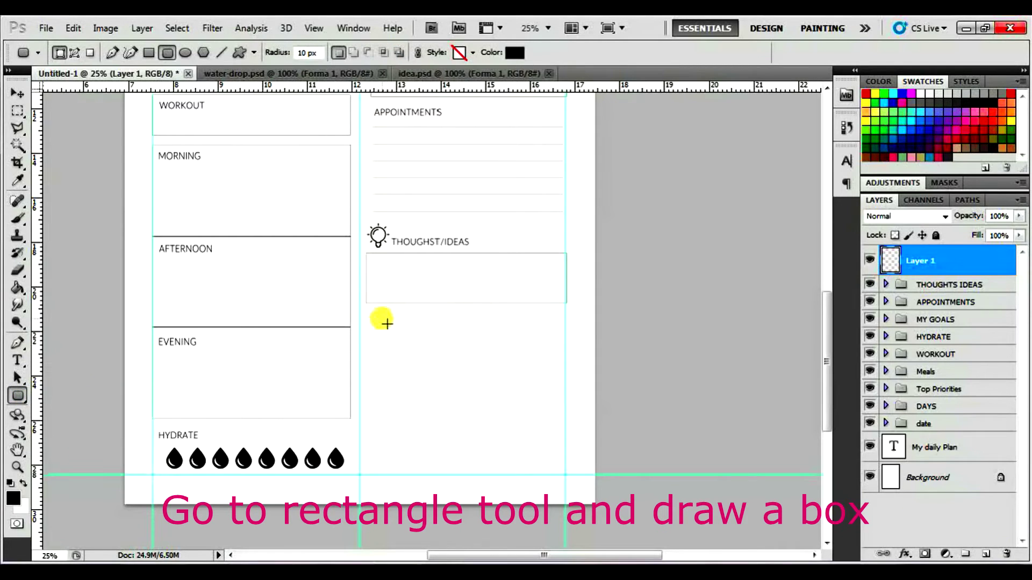
pyautogui.moveTo(367, 320)
pyautogui.mouseDown()
pyautogui.moveTo(556, 444)
pyautogui.moveTo(567, 472)
pyautogui.mouseUp()
pyautogui.moveTo(1018, 235); pyautogui.dragTo(945, 252)
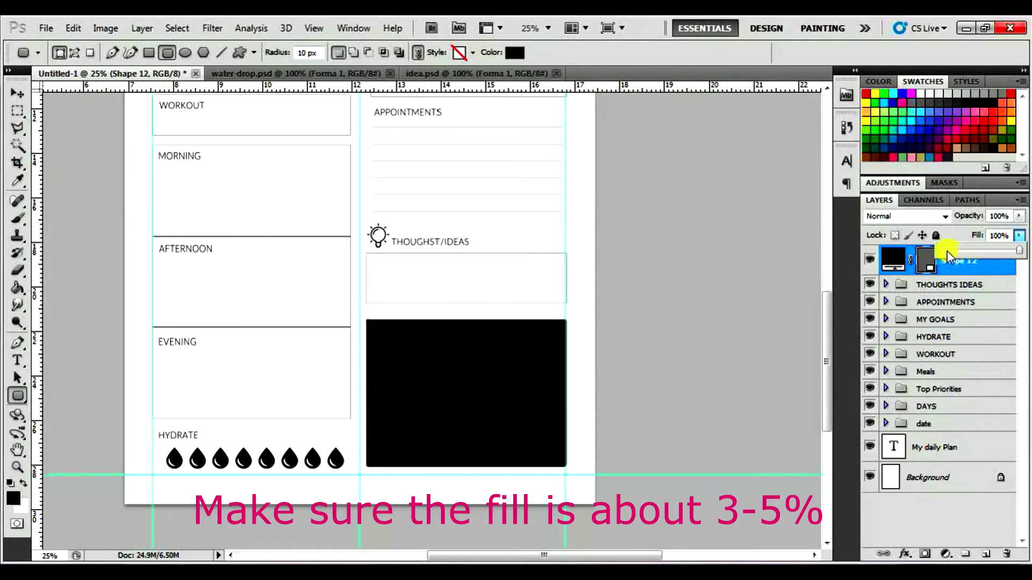
pyautogui.moveTo(1019, 235); pyautogui.dragTo(946, 251)
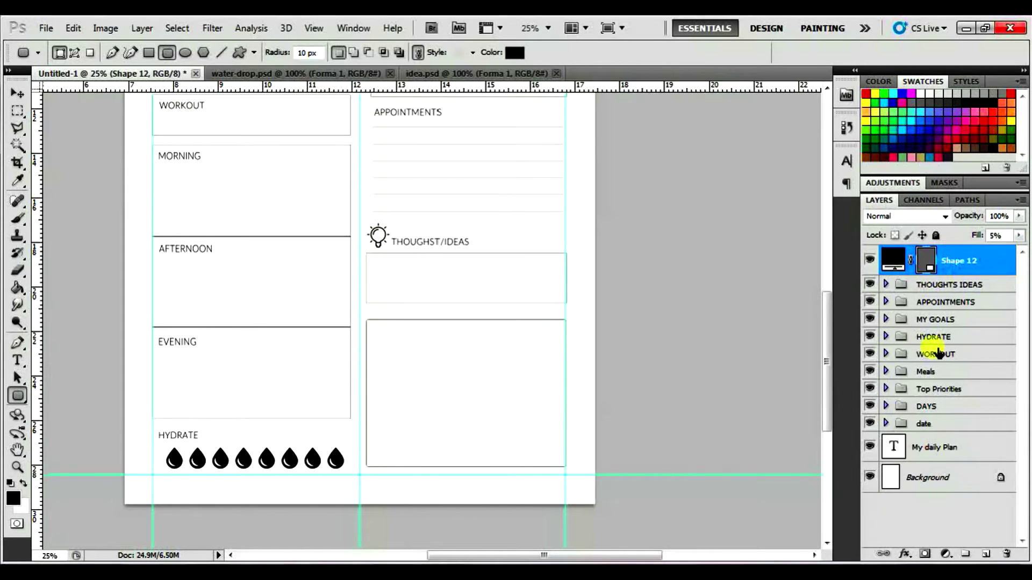
pyautogui.click(909, 553)
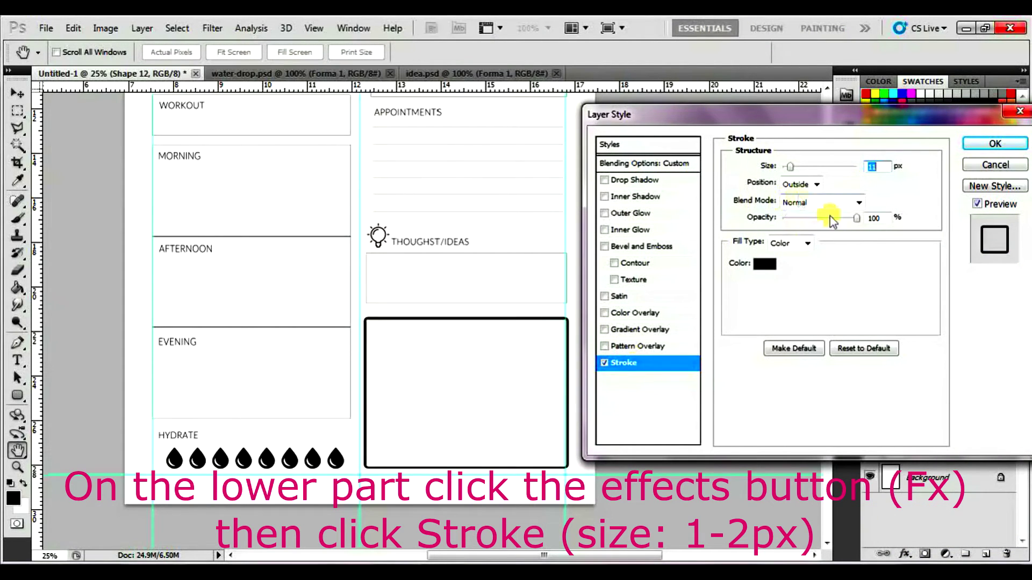
pyautogui.moveTo(790, 166); pyautogui.dragTo(783, 167)
pyautogui.click(995, 143)
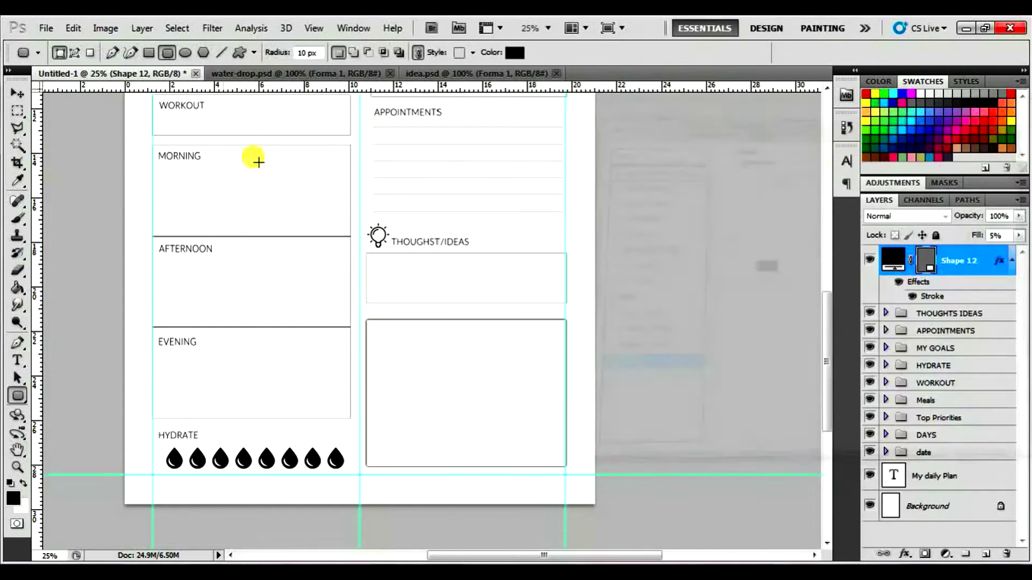
pyautogui.click(16, 95)
# - Type a 'NOTES' heading inside the rounded box on a new layer
pyautogui.click(986, 554)
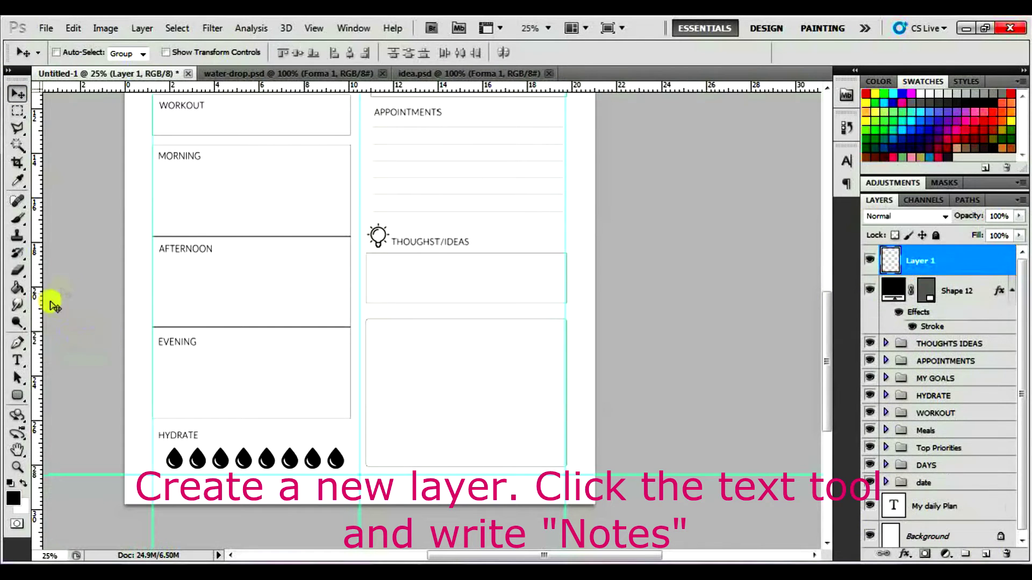
pyautogui.click(17, 363)
pyautogui.click(379, 339)
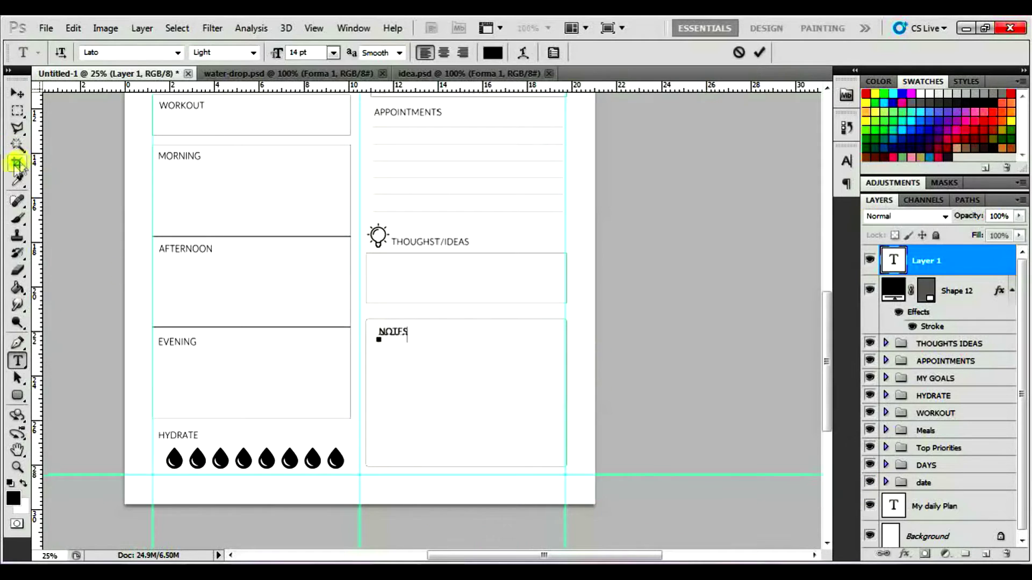
pyautogui.click(16, 93)
# - Group the NOTES heading and rounded box as 'NOTES'
pyautogui.hotkey('ctrl', '-')
pyautogui.keyDown('shift'); pyautogui.click(957, 320); pyautogui.keyUp('shift')
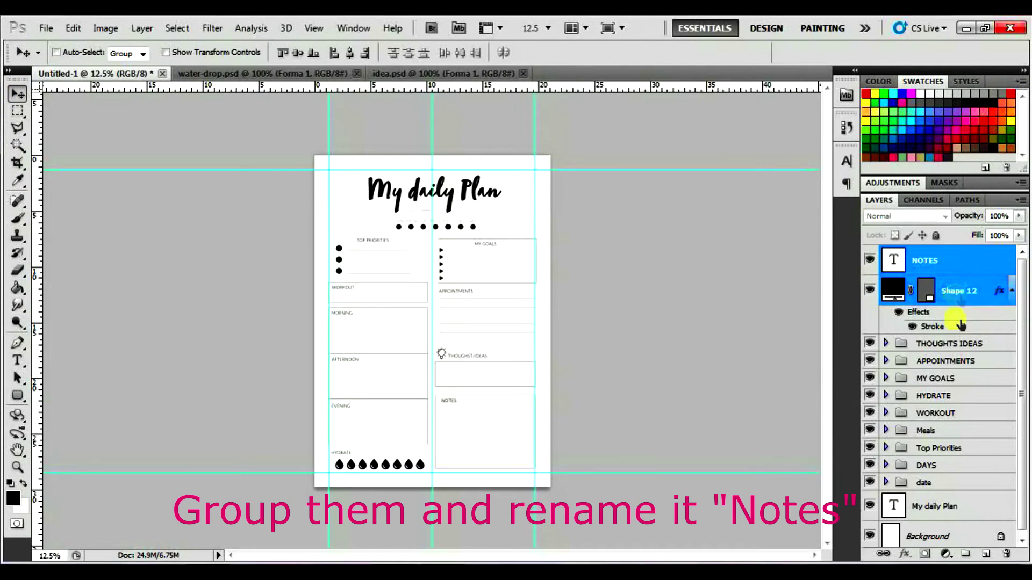
pyautogui.moveTo(972, 292); pyautogui.dragTo(966, 554)
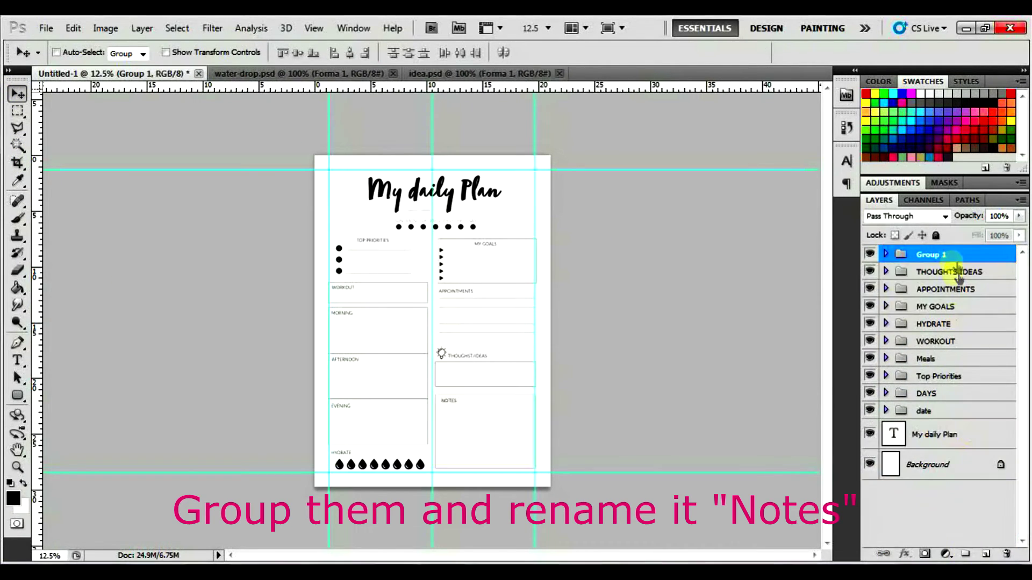
pyautogui.write('NOTES')
pyautogui.press('Return')
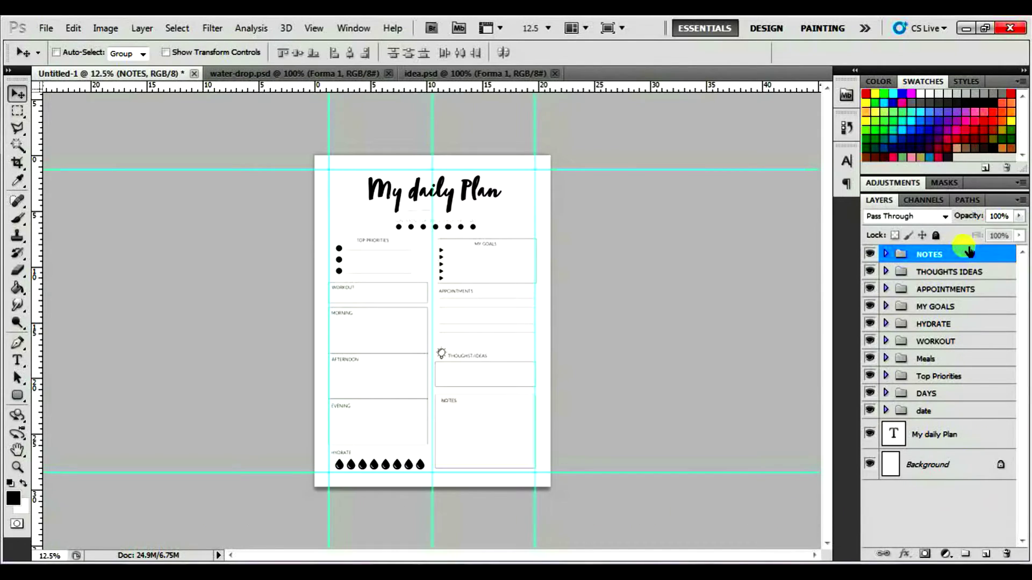
pyautogui.hotkey('ctrl', '+')
# - Place rose02.png on the page, scaled to about 39%, in the lower-right corner
pyautogui.moveTo(907, 99); pyautogui.dragTo(576, 108)
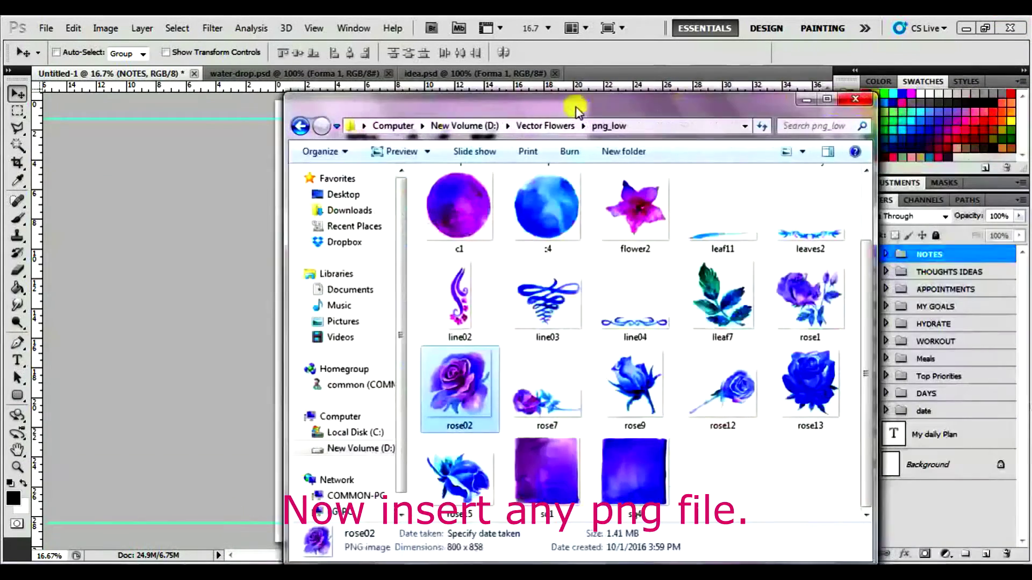
pyautogui.click(803, 317)
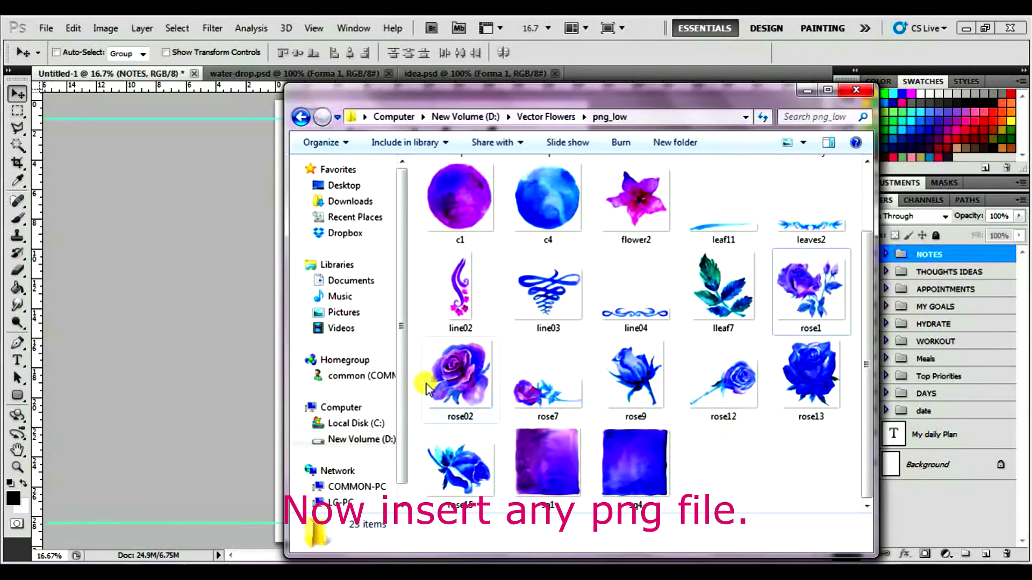
pyautogui.click(433, 377)
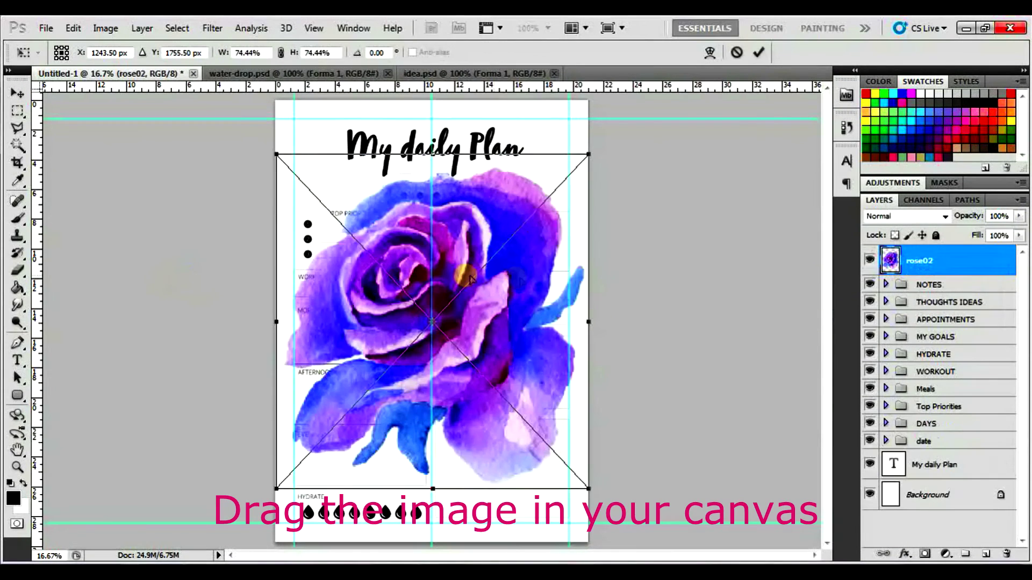
pyautogui.moveTo(586, 156)
pyautogui.mouseDown()
pyautogui.moveTo(435, 301)
pyautogui.moveTo(438, 312)
pyautogui.mouseUp()
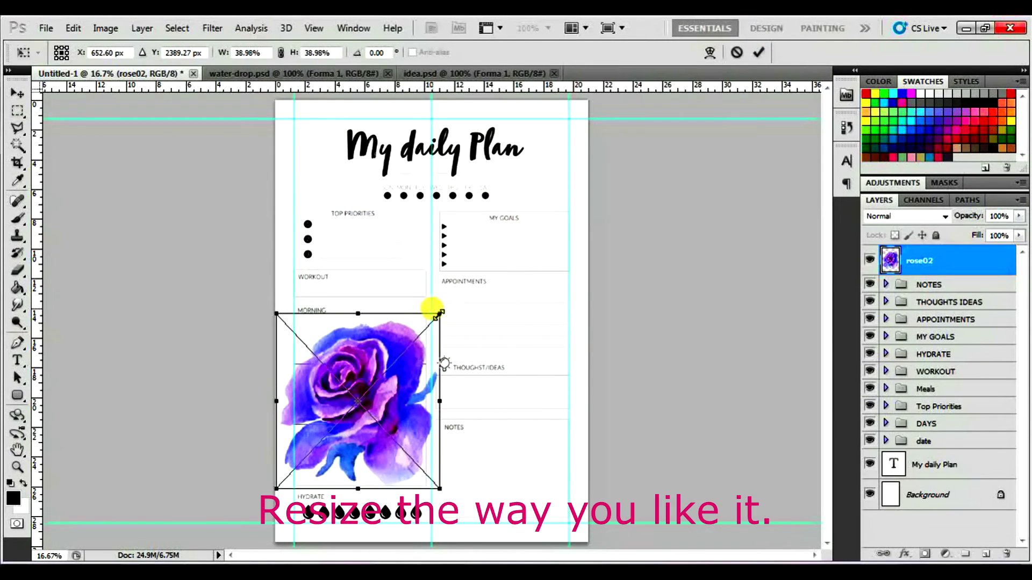
pyautogui.moveTo(390, 371); pyautogui.dragTo(573, 455)
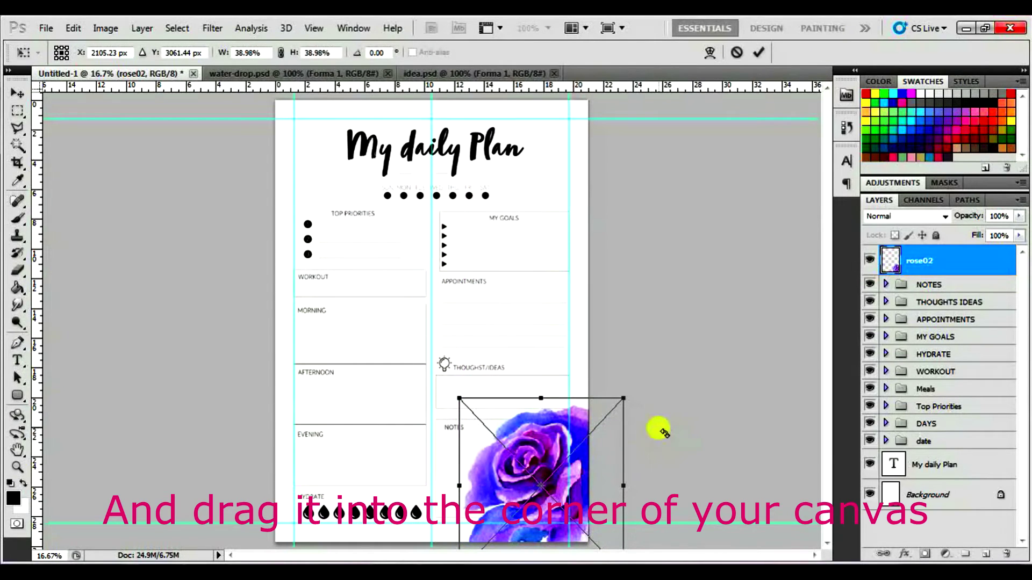
pyautogui.press('Return')
# - Set the rose layer's fill to 35%, duplicate it into the top-left corner and flip it horizontally
pyautogui.click(999, 235)
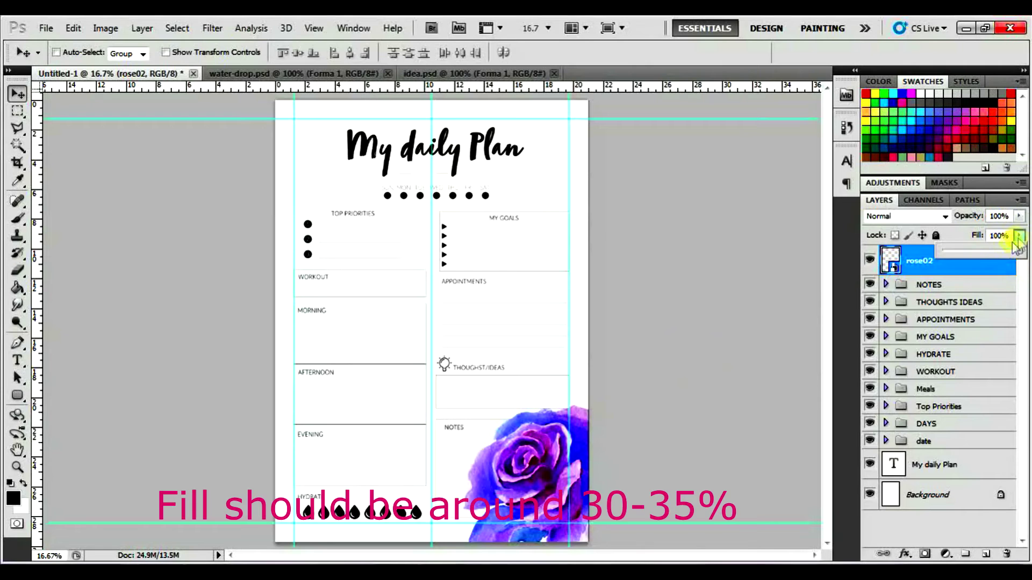
pyautogui.write('35')
pyautogui.press('Return')
pyautogui.moveTo(544, 373); pyautogui.dragTo(321, 121)
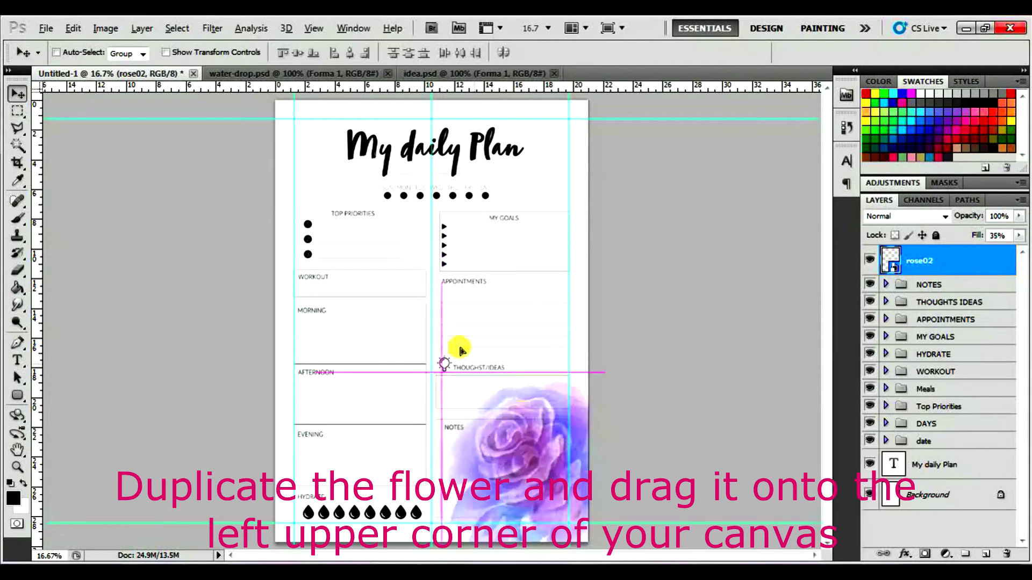
pyautogui.click(74, 28)
pyautogui.moveTo(124, 306)
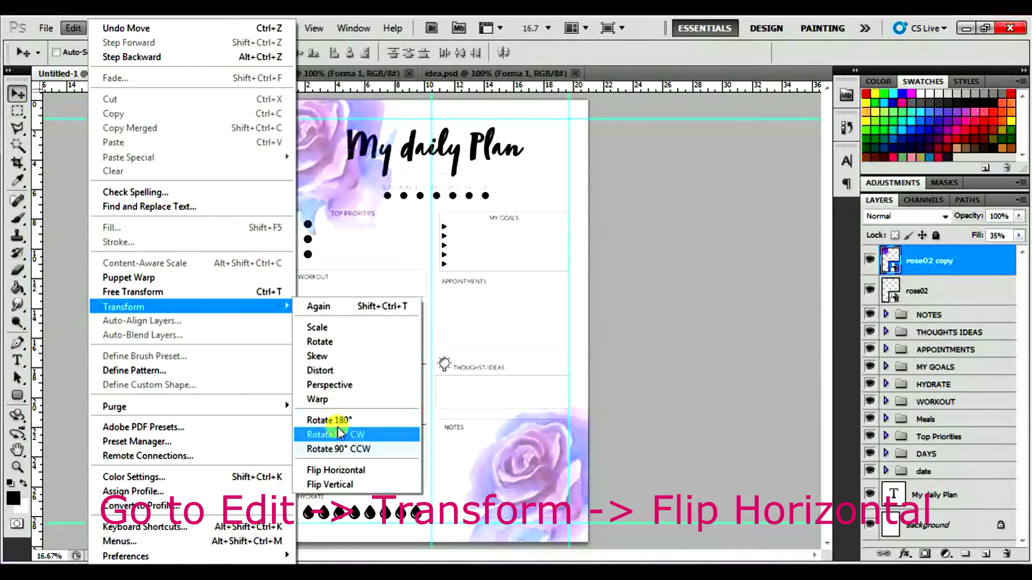
pyautogui.click(350, 471)
# - Rotate and position the rose copy behind the title in the top-left corner
pyautogui.hotkey('ctrl', 't')
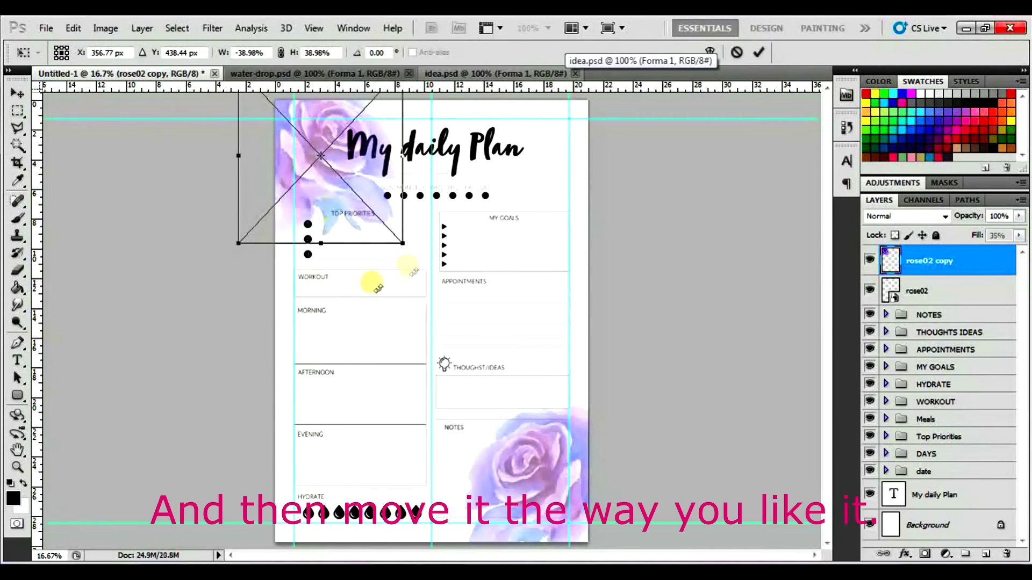
pyautogui.moveTo(412, 252)
pyautogui.mouseDown()
pyautogui.moveTo(263, 219)
pyautogui.moveTo(348, 192)
pyautogui.moveTo(340, 189)
pyautogui.mouseUp()
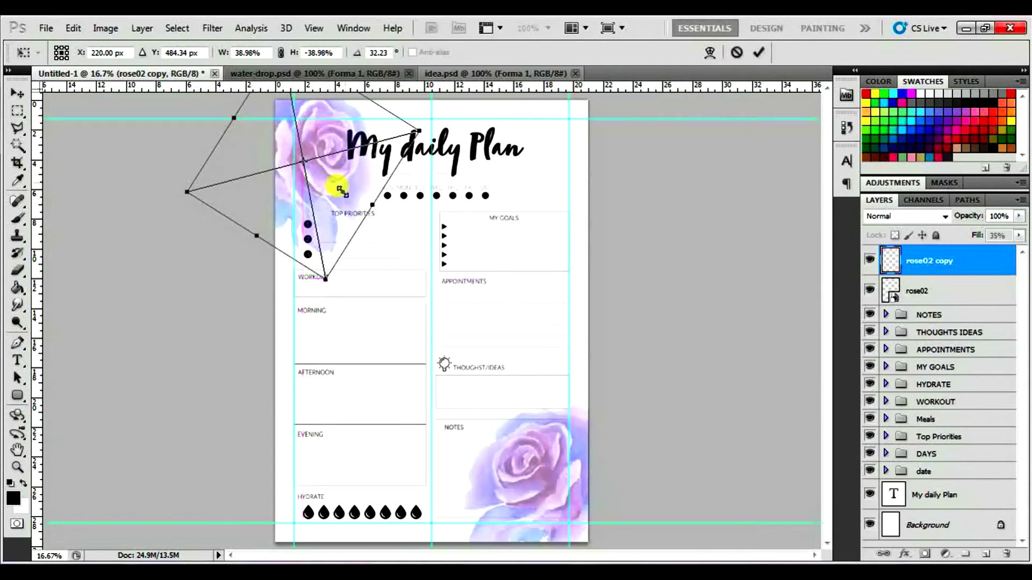
pyautogui.moveTo(436, 135); pyautogui.dragTo(436, 183)
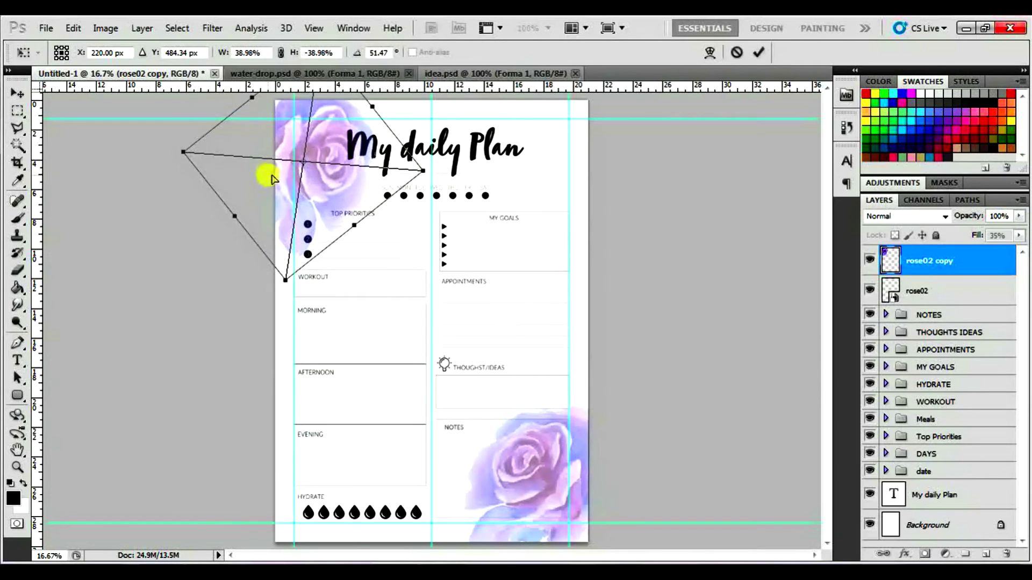
pyautogui.moveTo(272, 179); pyautogui.dragTo(271, 169)
pyautogui.moveTo(347, 115); pyautogui.dragTo(363, 122)
pyautogui.moveTo(445, 174); pyautogui.dragTo(398, 230)
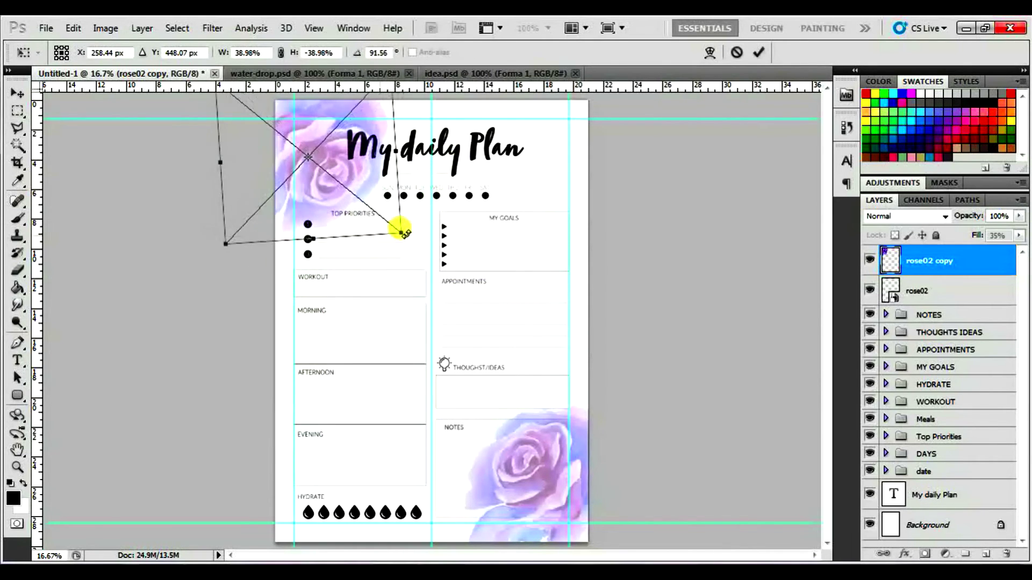
pyautogui.moveTo(345, 173); pyautogui.dragTo(360, 174)
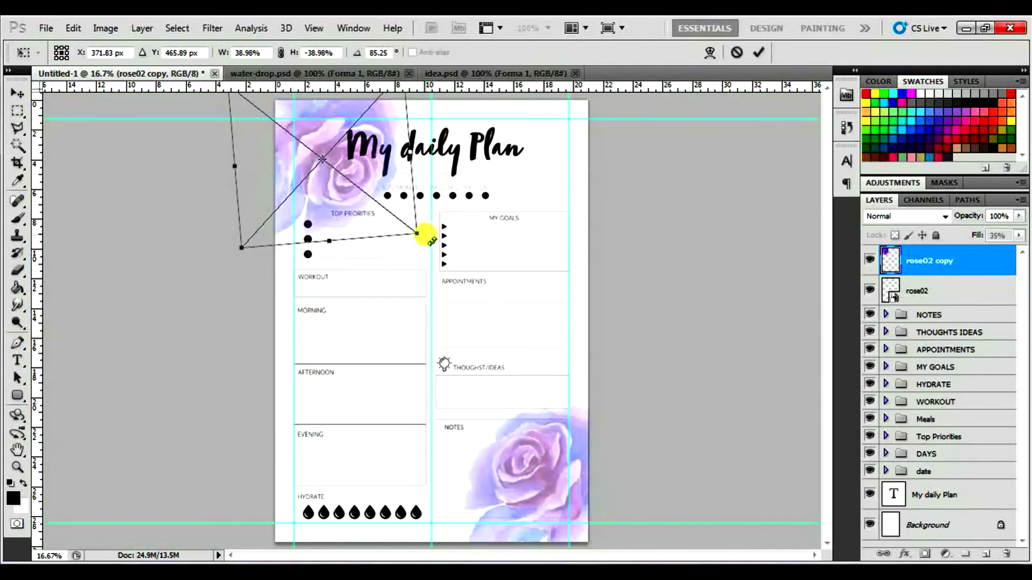
pyautogui.moveTo(425, 235); pyautogui.dragTo(429, 228)
pyautogui.moveTo(351, 175); pyautogui.dragTo(367, 174)
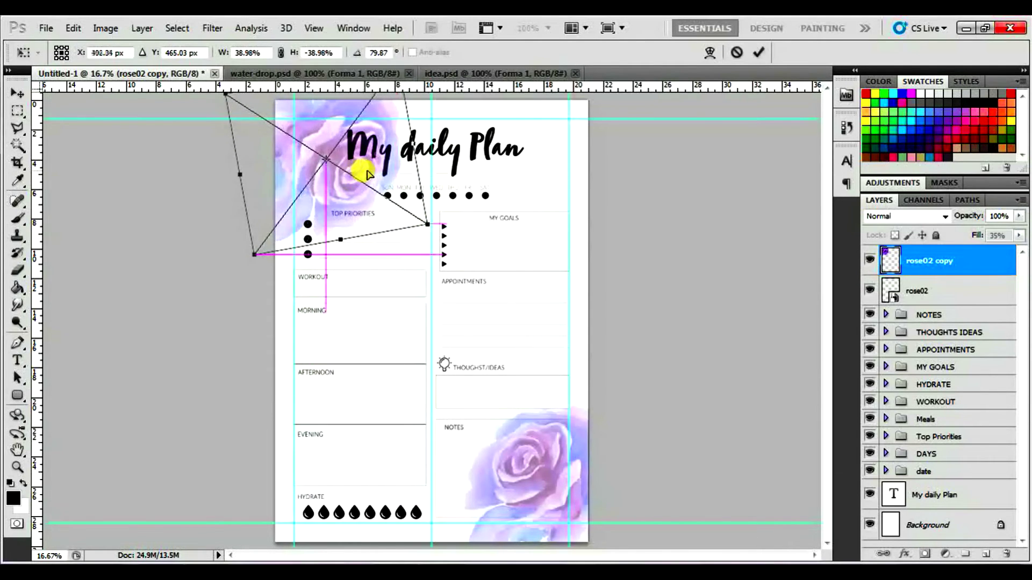
pyautogui.press('Return')
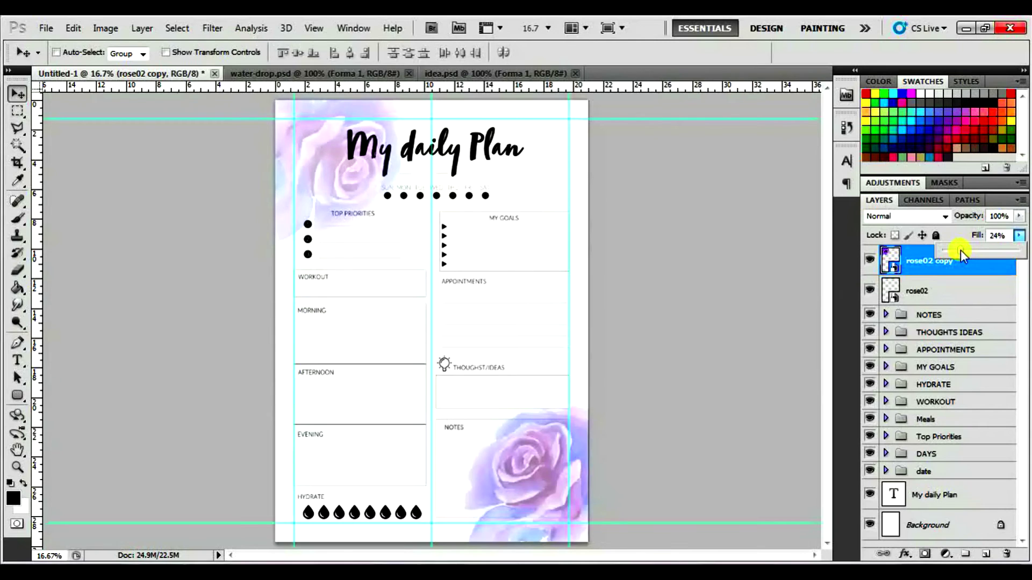
pyautogui.click(926, 454)
pyautogui.hotkey('ctrl', '+')
# - Expand the HYDRATE group and recolour the top water drop with lilac cfb9db sampled from the rose
pyautogui.click(935, 471)
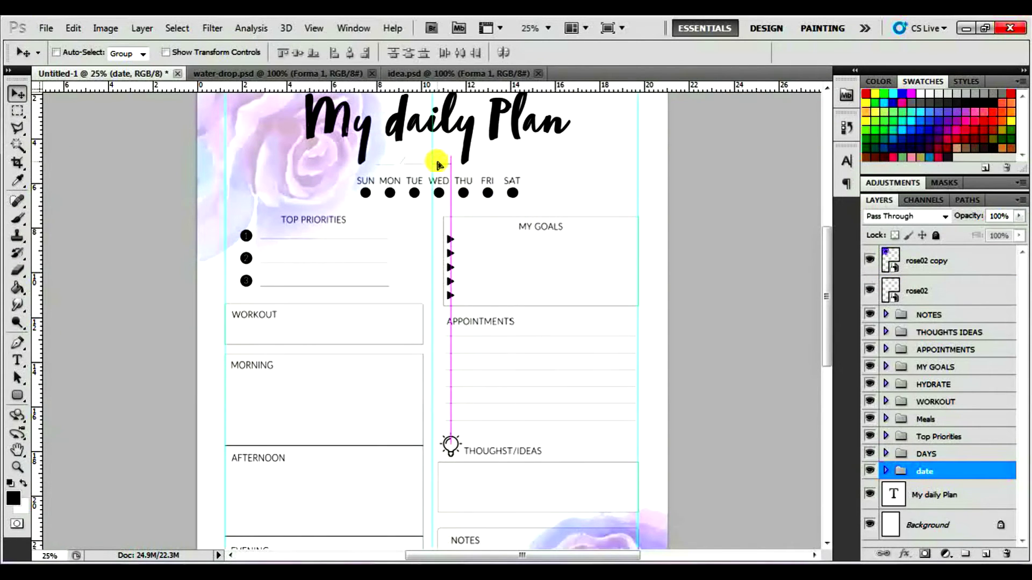
pyautogui.hotkey('ctrl', '-')
pyautogui.click(936, 367)
pyautogui.click(885, 385)
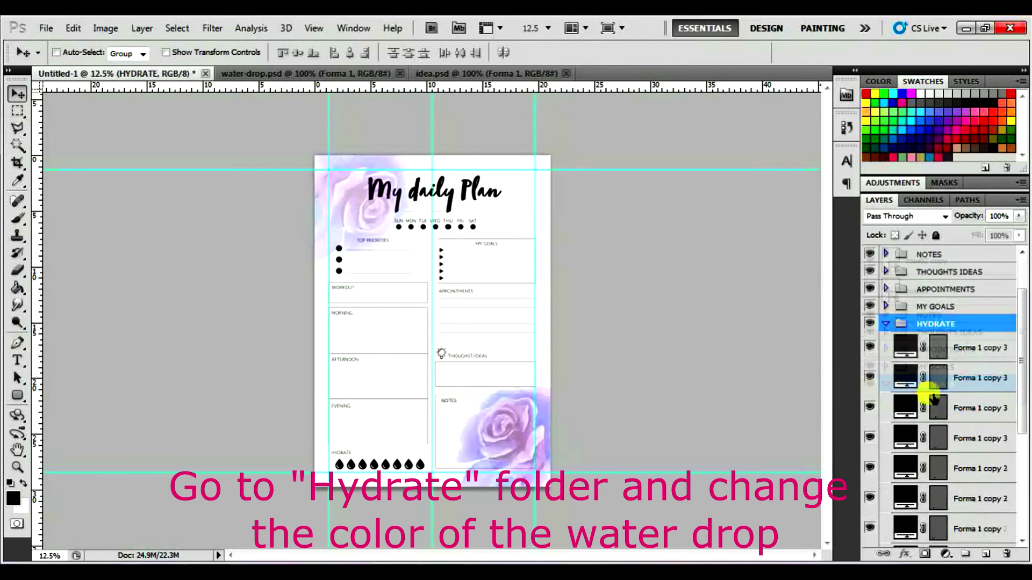
pyautogui.scroll(-3, 920, 409)
pyautogui.click(976, 469)
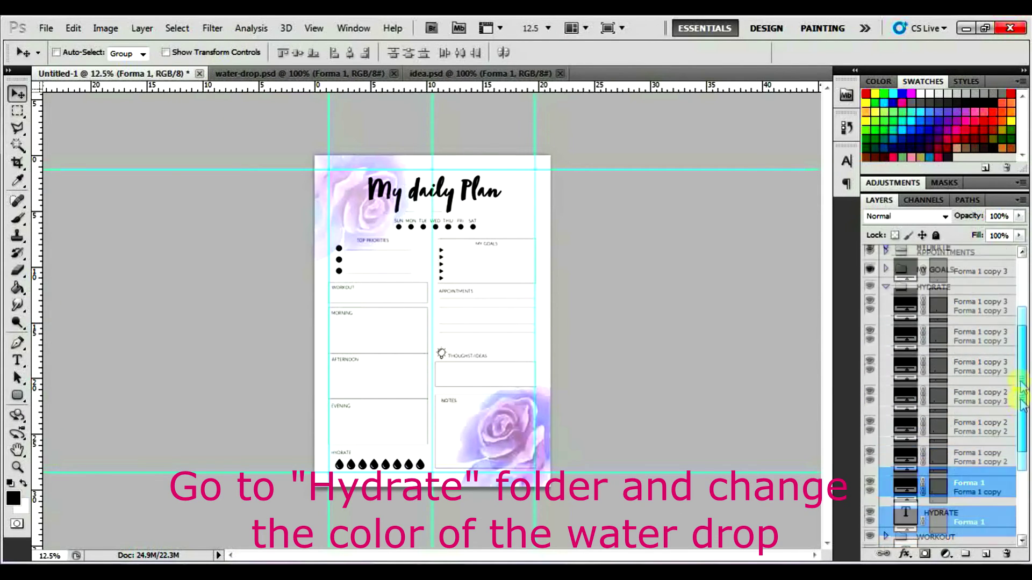
pyautogui.moveTo(1022, 419); pyautogui.dragTo(1021, 344)
pyautogui.click(976, 380)
pyautogui.doubleClick(905, 380)
pyautogui.moveTo(320, 311); pyautogui.dragTo(120, 272)
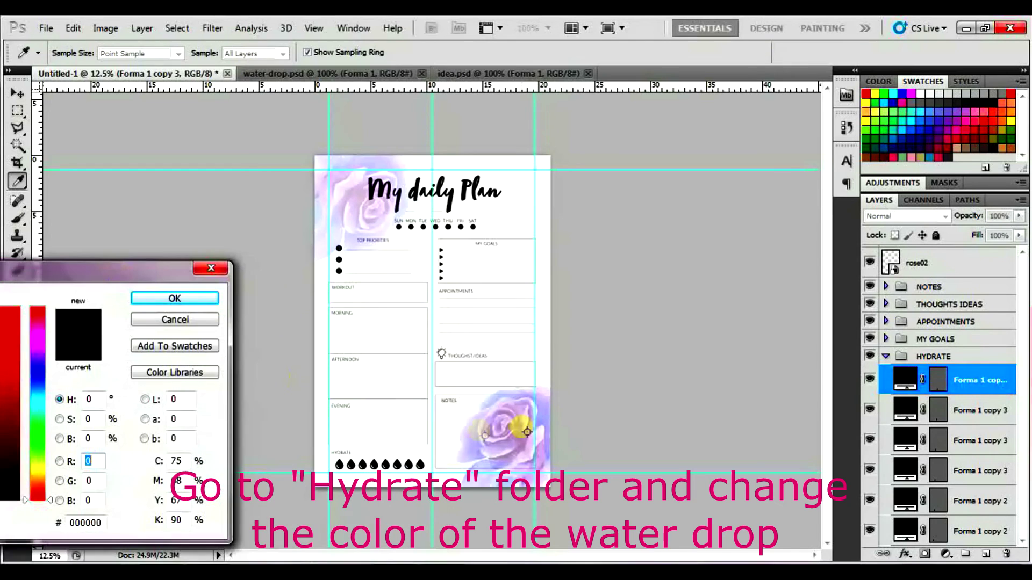
pyautogui.click(517, 448)
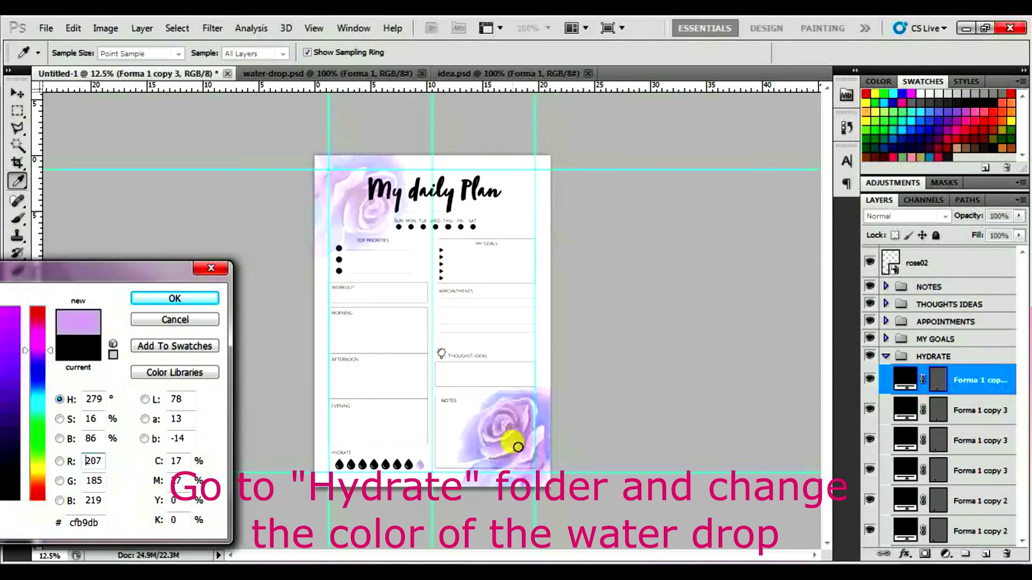
pyautogui.click(159, 299)
# - Recolour the next two water drops with the same lilac
pyautogui.hotkey('ctrl', '+')
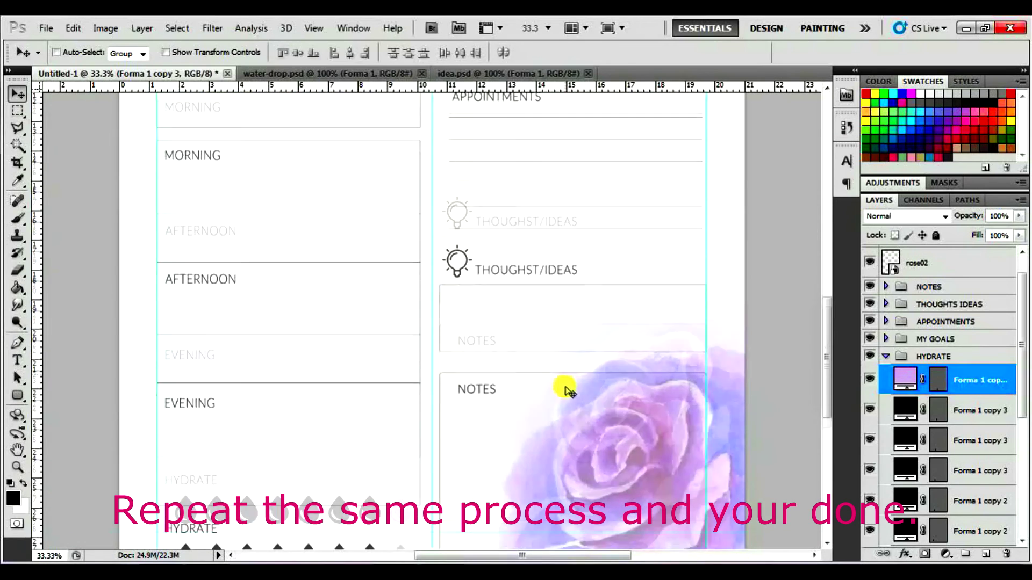
pyautogui.doubleClick(906, 410)
pyautogui.click(409, 398)
pyautogui.click(668, 140)
pyautogui.doubleClick(905, 440)
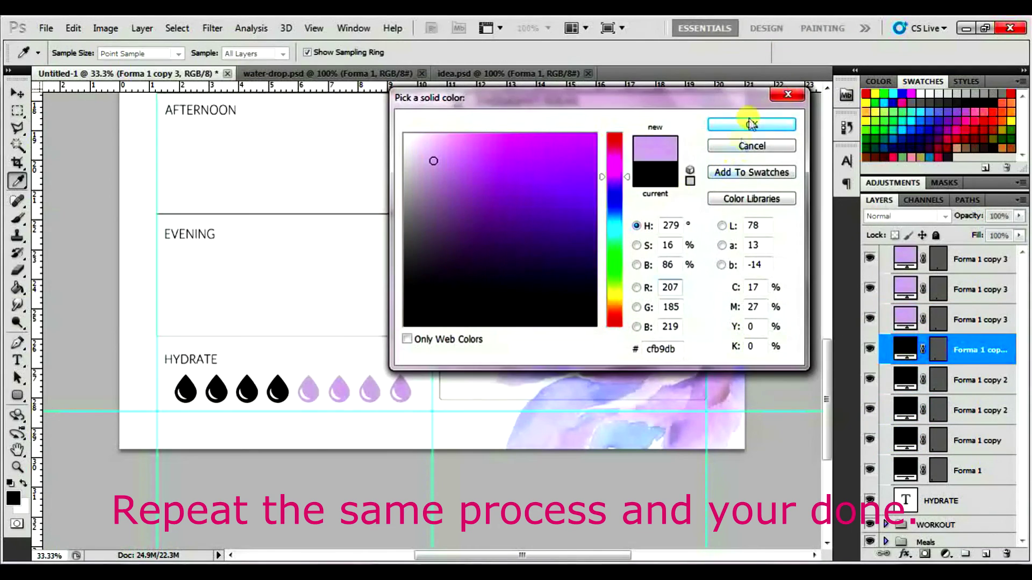
pyautogui.click(751, 124)
# - Recolour the remaining black water drops lilac so all eight match
pyautogui.doubleClick(905, 380)
pyautogui.click(247, 389)
pyautogui.click(751, 124)
pyautogui.doubleClick(905, 350)
pyautogui.click(247, 389)
pyautogui.click(752, 125)
pyautogui.doubleClick(905, 380)
pyautogui.click(185, 389)
pyautogui.click(719, 124)
pyautogui.scroll(5, 935, 365)
# - Collapse the HYDRATE group, zoom out, and print with Adobe PDF as the printer
pyautogui.click(885, 384)
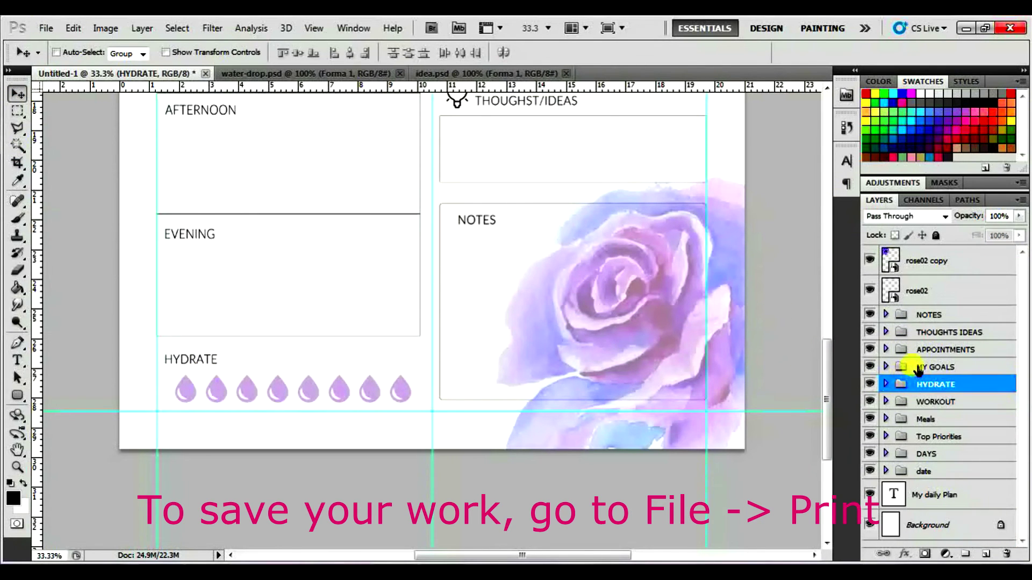
pyautogui.hotkey('ctrl', '-')
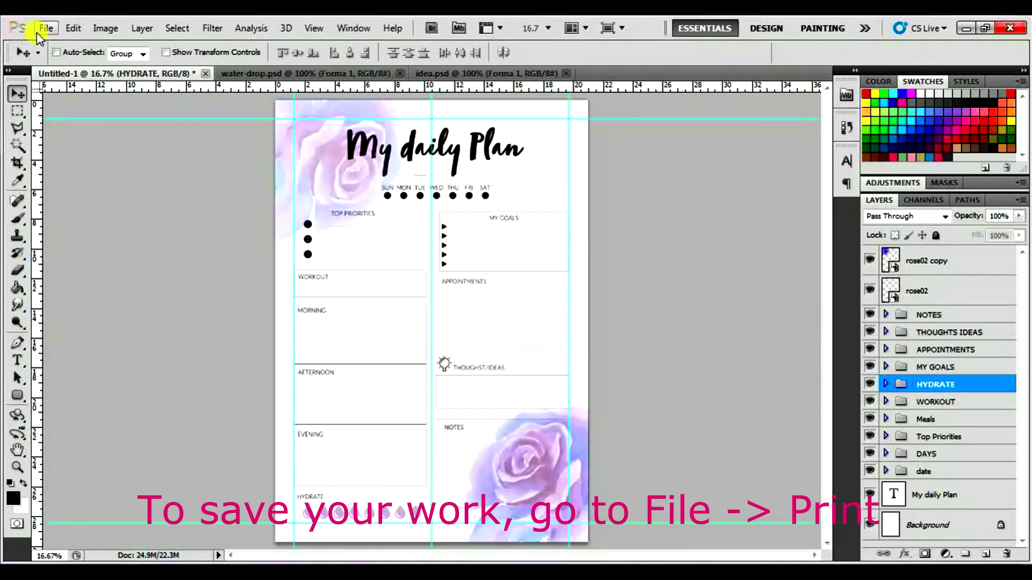
pyautogui.click(37, 31)
pyautogui.click(32, 432)
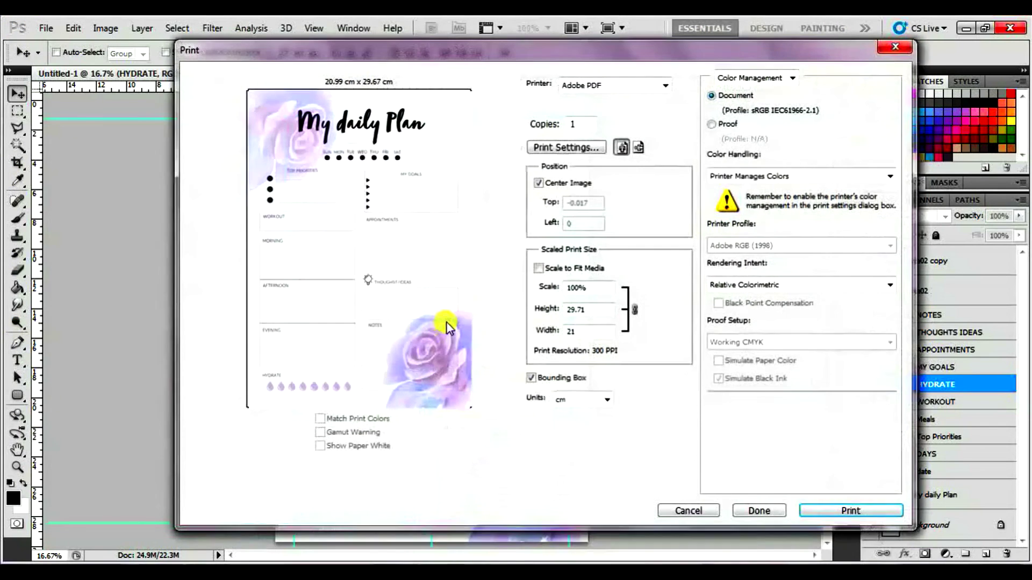
pyautogui.click(657, 92)
pyautogui.click(609, 142)
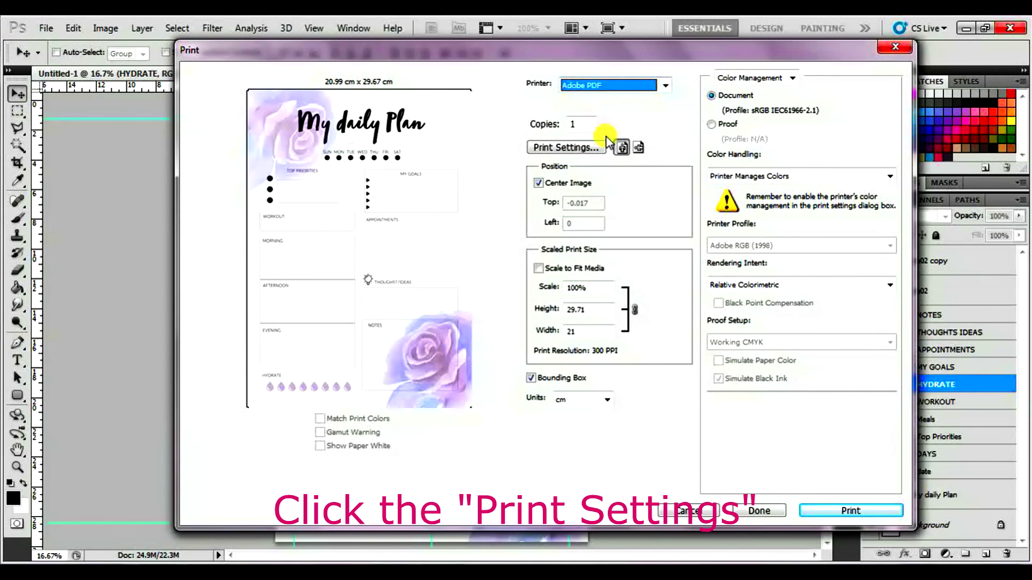
pyautogui.click(565, 148)
# - Set the Adobe PDF properties to High Quality Print, A4 page size and 300 dpi
pyautogui.click(392, 174)
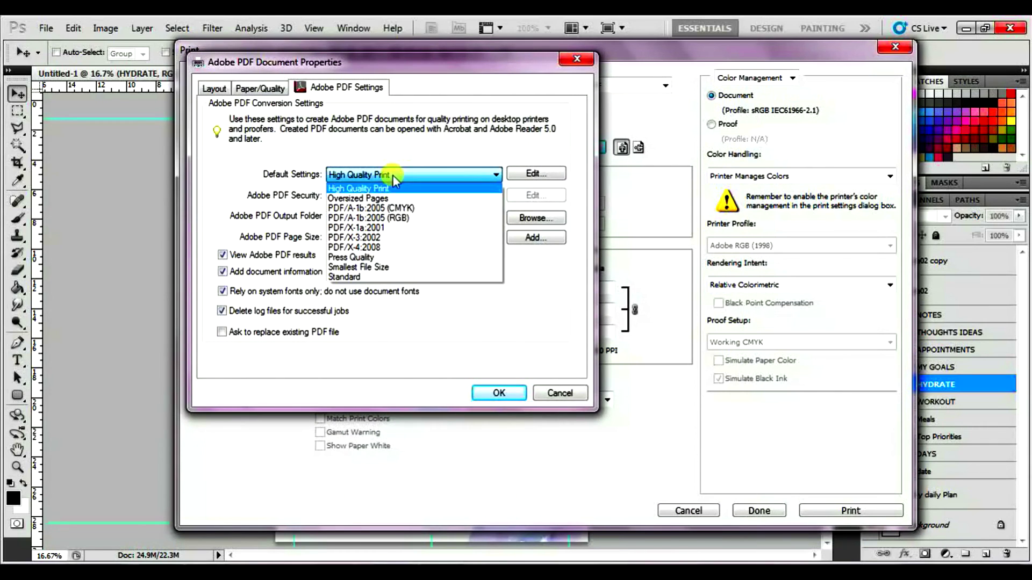
pyautogui.click(374, 189)
pyautogui.click(365, 237)
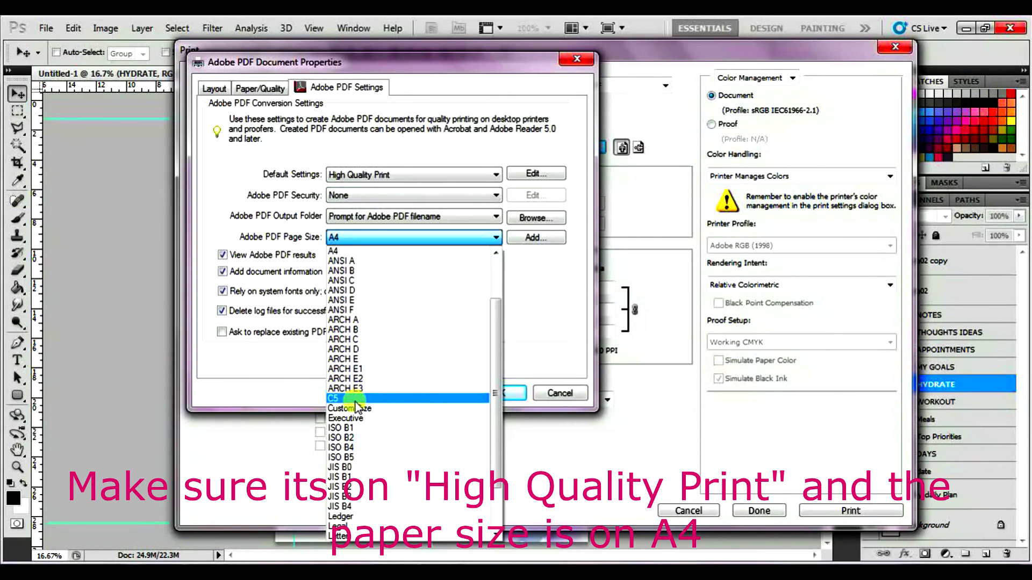
pyautogui.click(334, 251)
pyautogui.click(257, 89)
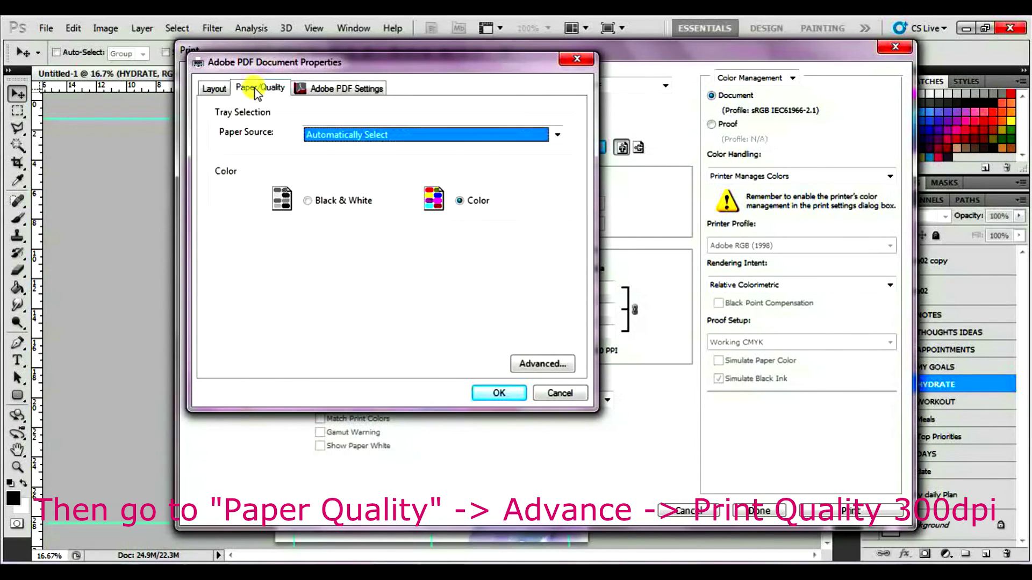
pyautogui.click(544, 364)
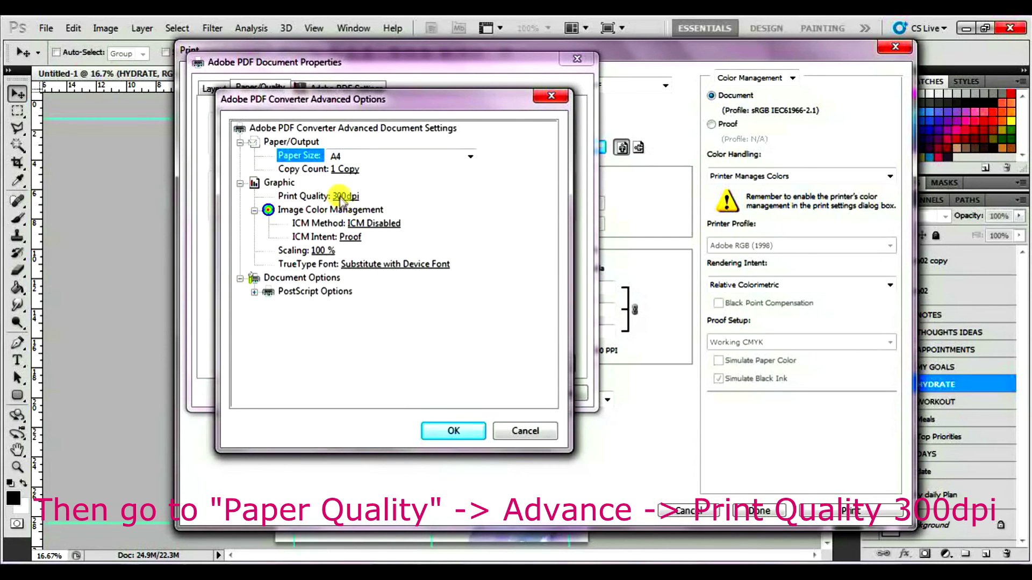
pyautogui.click(454, 432)
pyautogui.click(502, 393)
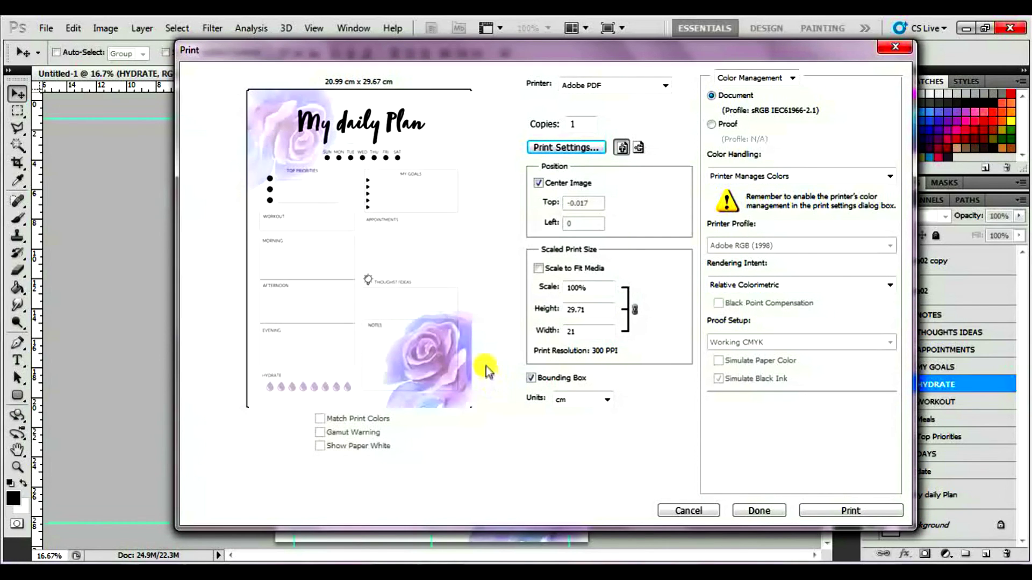
# - Print the page and save the PDF as 'My daily plan purple flower theme a4'
pyautogui.click(847, 510)
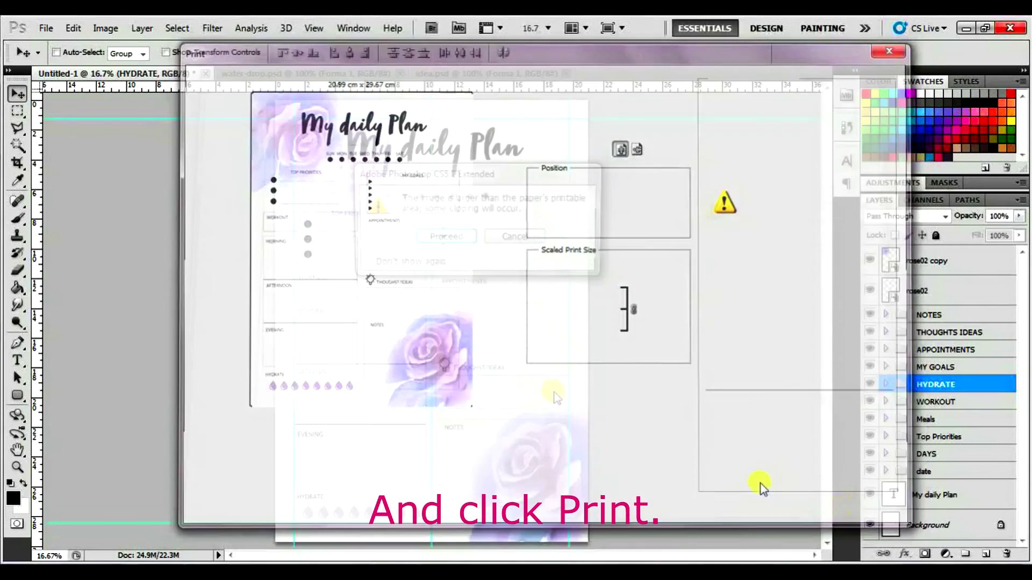
pyautogui.click(422, 238)
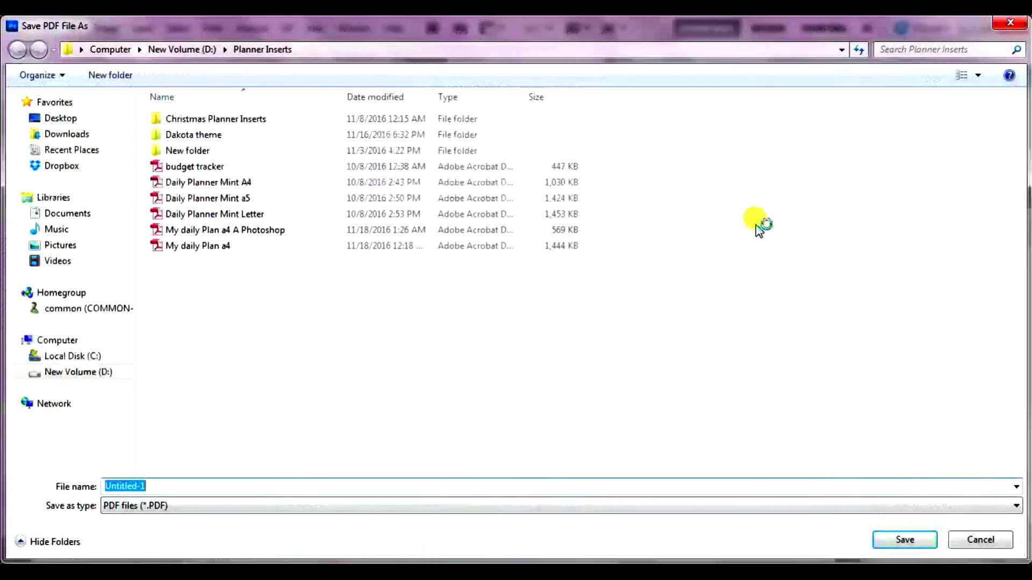
pyautogui.write('My d')
pyautogui.press('BackSpace')
pyautogui.press('BackSpace')
pyautogui.press('BackSpace')
pyautogui.write('y daily plan purple flower theme a')
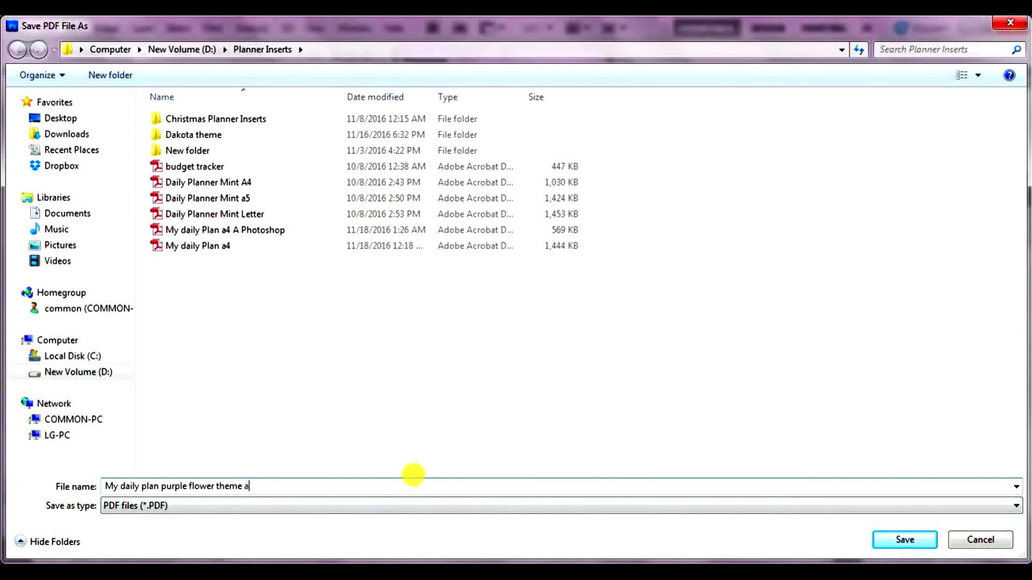
pyautogui.write('4')
pyautogui.press('Return')
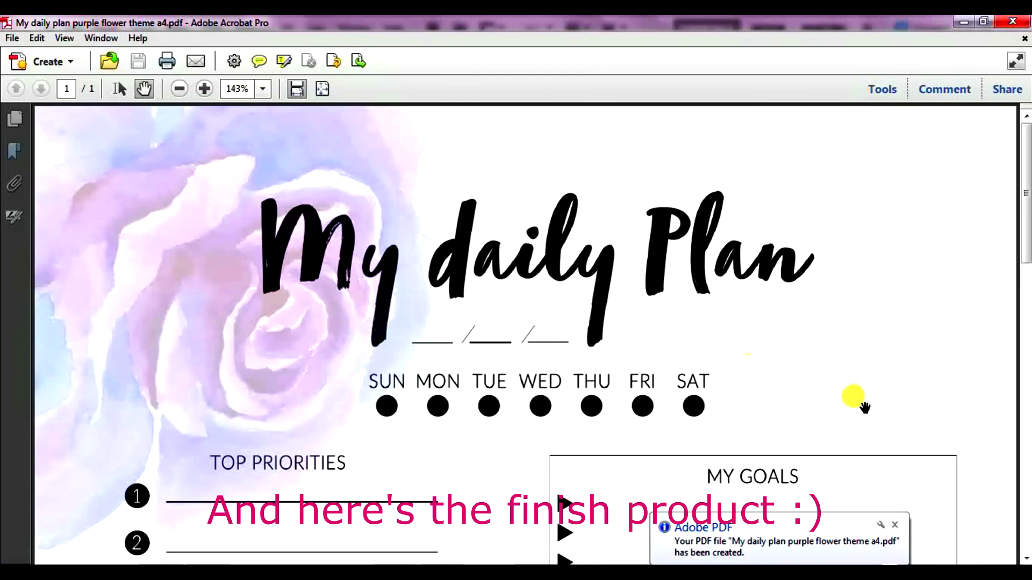
pyautogui.scroll(-4, 857, 403)
pyautogui.scroll(-2, 864, 407)
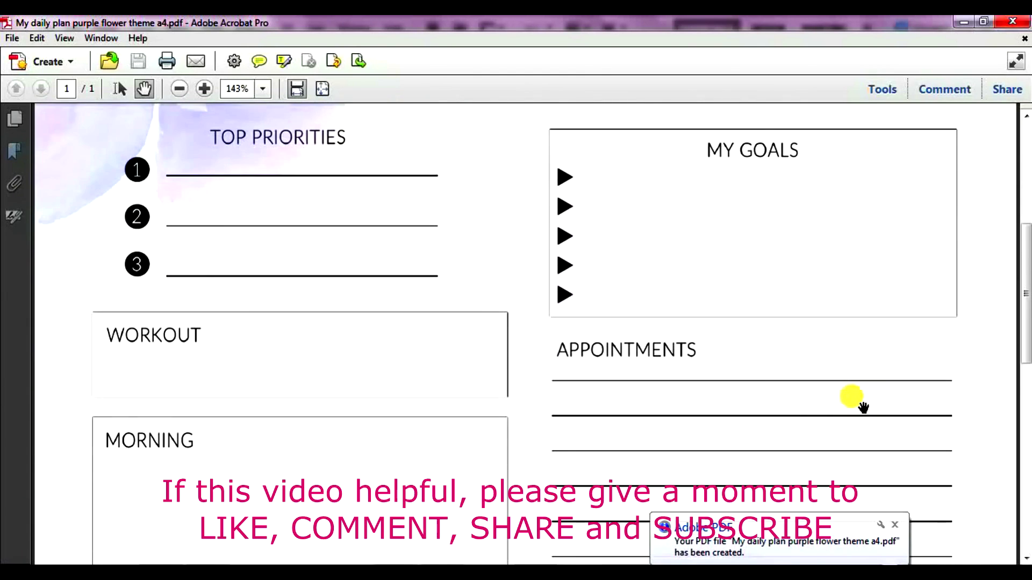
pyautogui.scroll(-5, 863, 407)
pyautogui.scroll(-2, 864, 407)
pyautogui.scroll(-3, 863, 407)
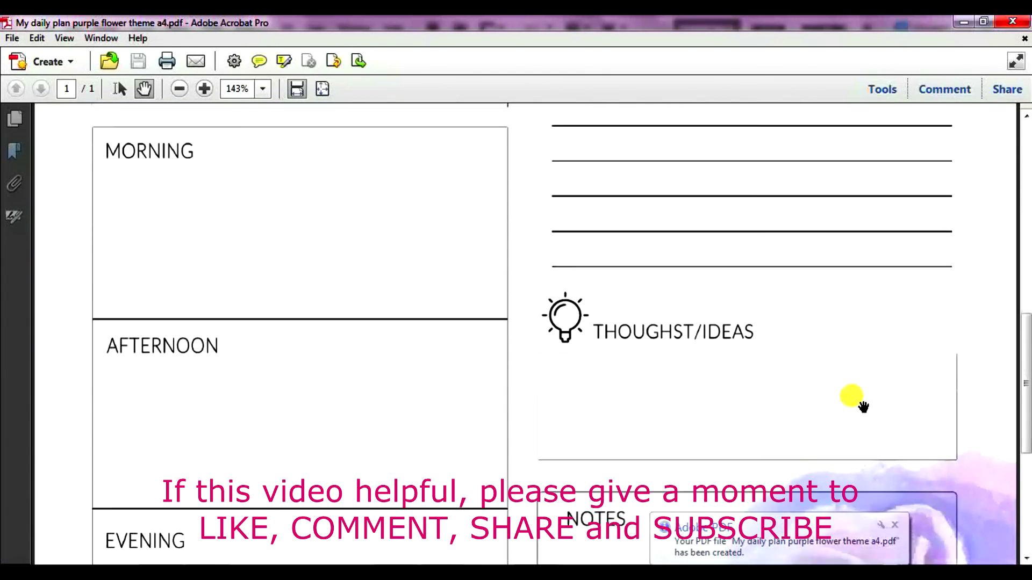
pyautogui.scroll(-3, 863, 407)
pyautogui.scroll(-1, 863, 407)
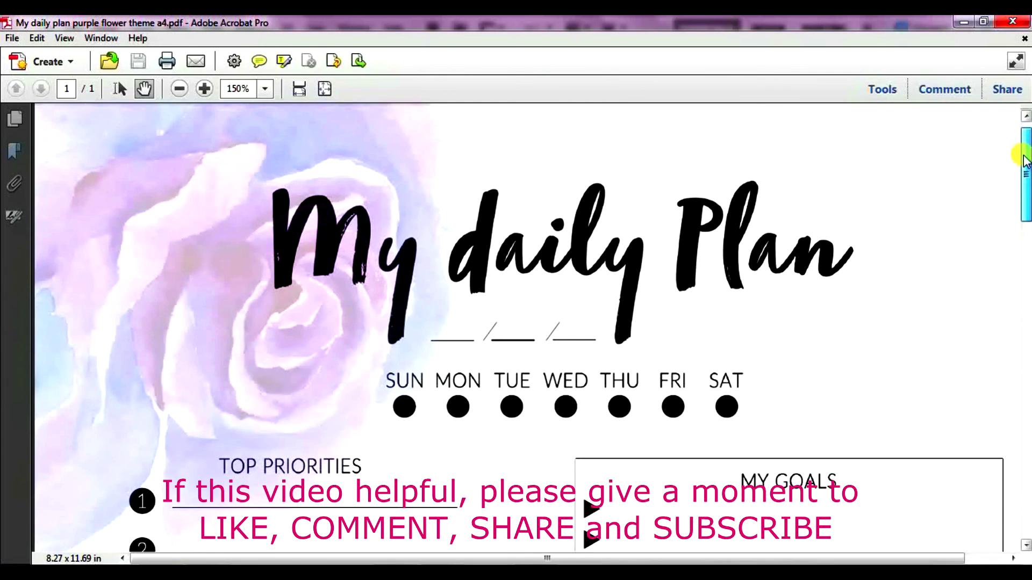
pyautogui.moveTo(1024, 161)
pyautogui.mouseDown()
pyautogui.moveTo(999, 341)
pyautogui.moveTo(1027, 482)
pyautogui.mouseUp()
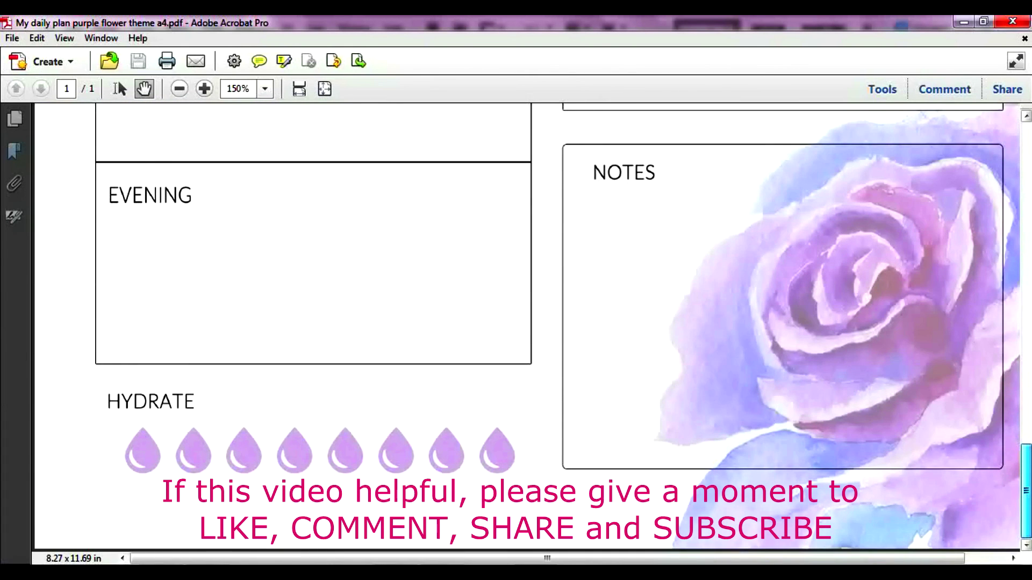